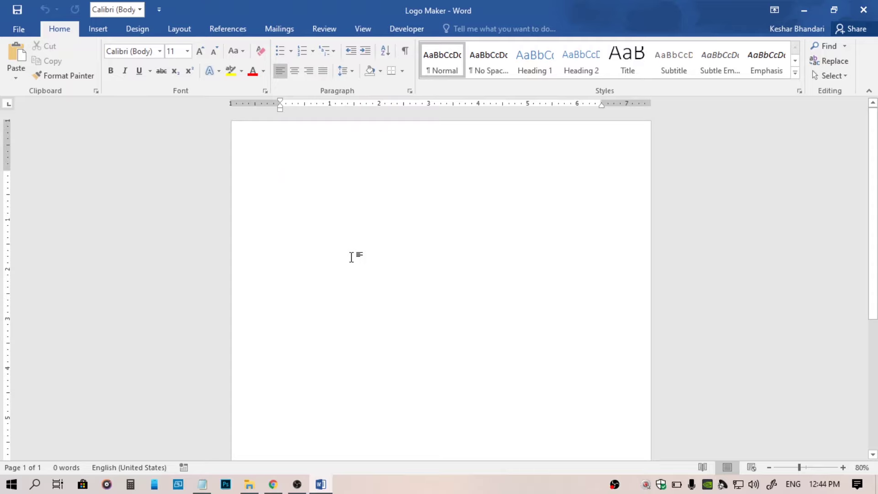
Set up the page as A5 in landscape orientation with narrow 0.5-inch margins
click(179, 30)
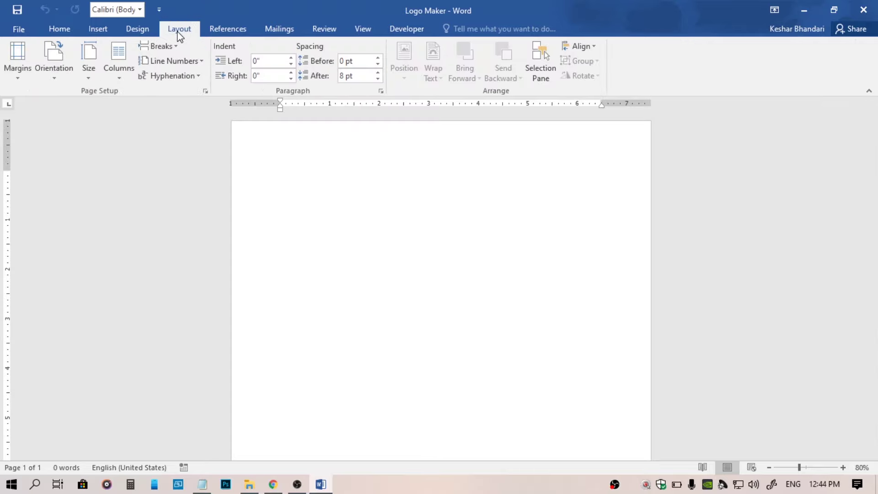
click(85, 81)
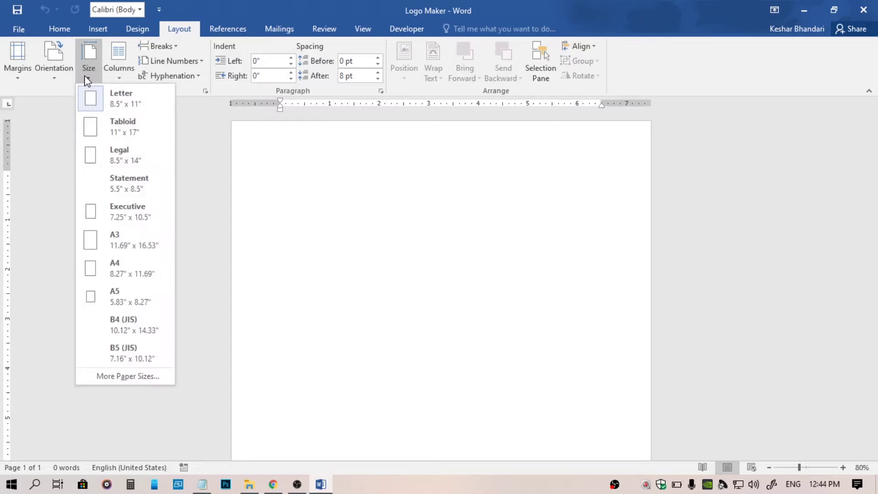
click(128, 302)
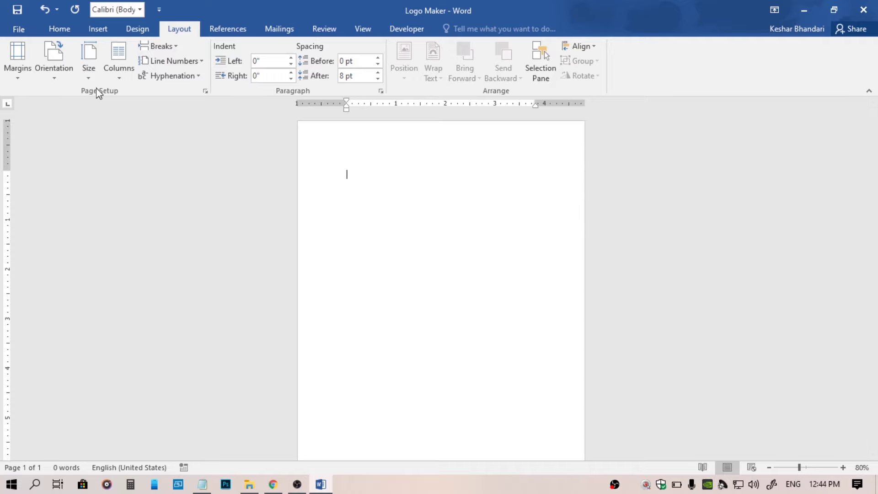
click(45, 69)
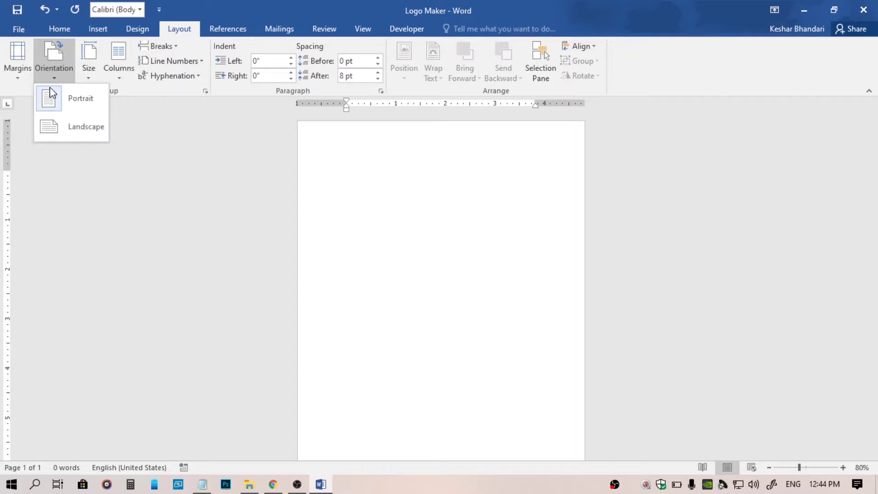
click(70, 133)
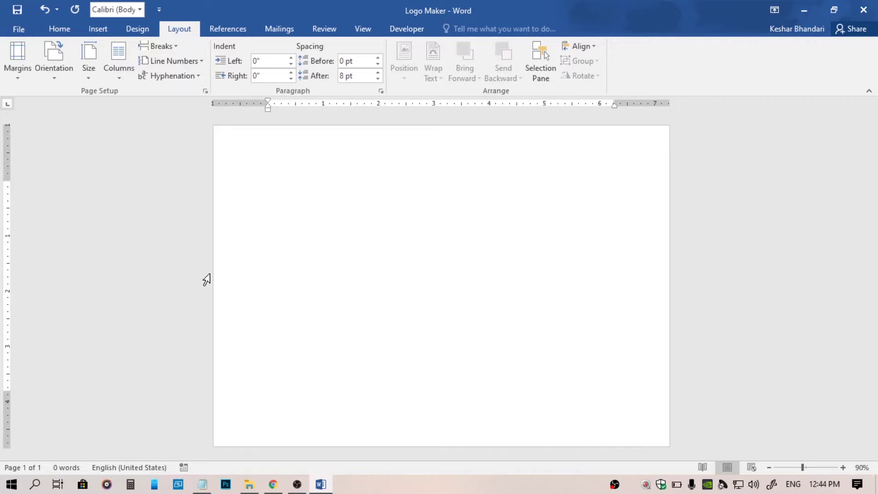
click(18, 73)
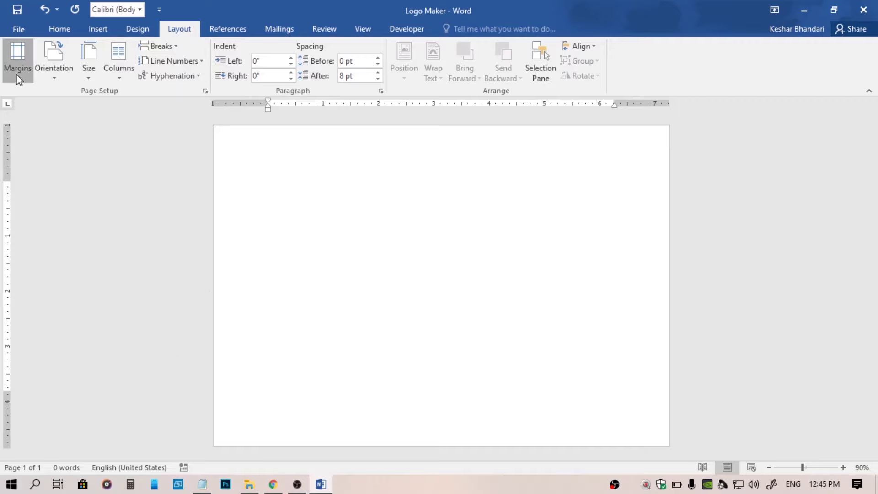
click(54, 183)
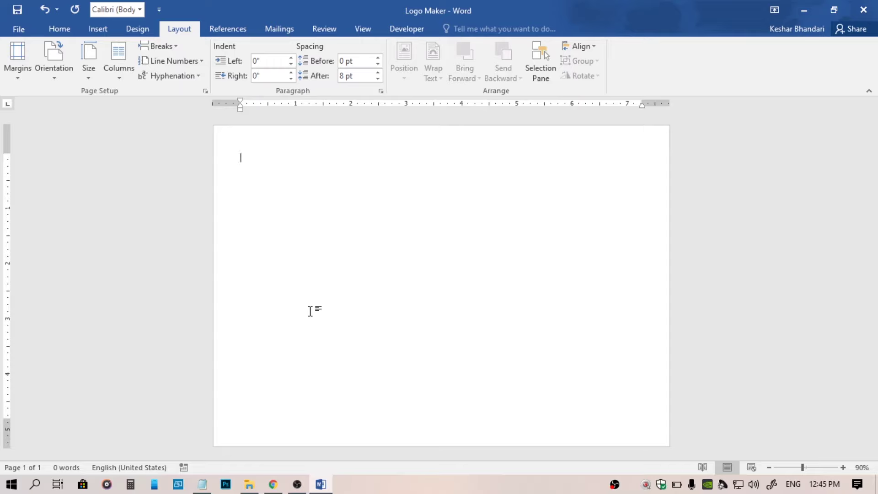
click(56, 30)
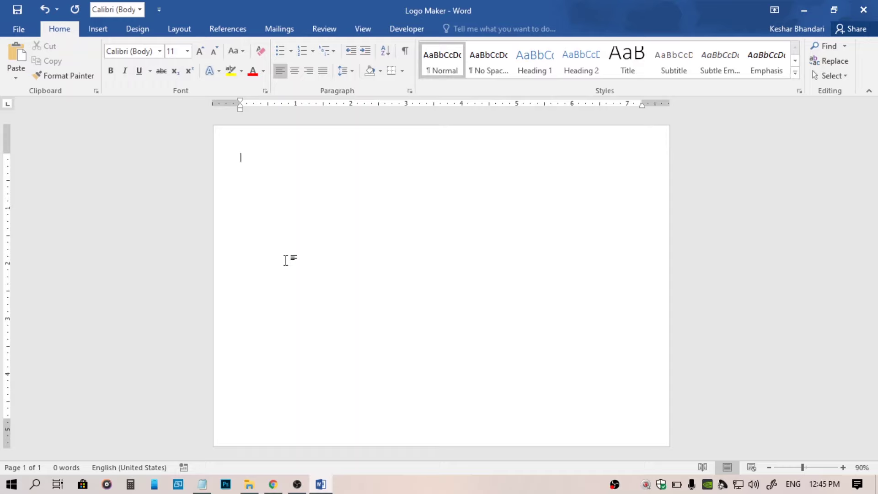
Draw a donut shape on the page and enlarge it to about 4.67 inches in height and width
click(100, 36)
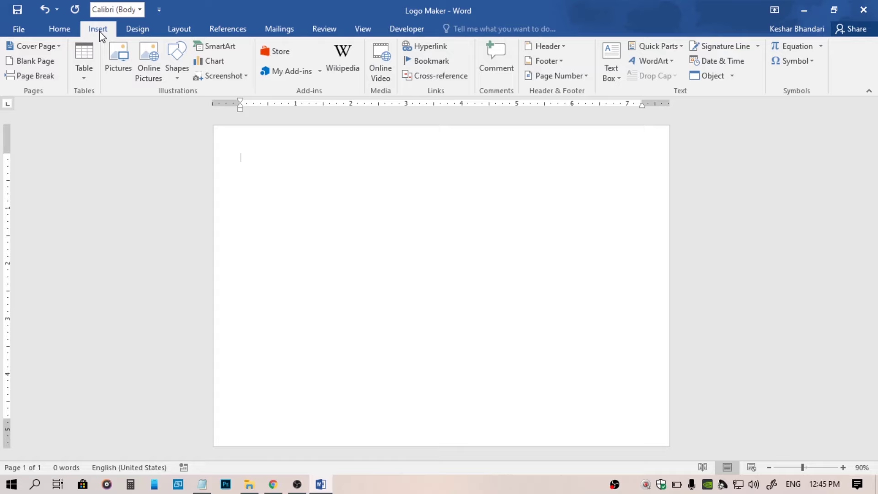
click(176, 78)
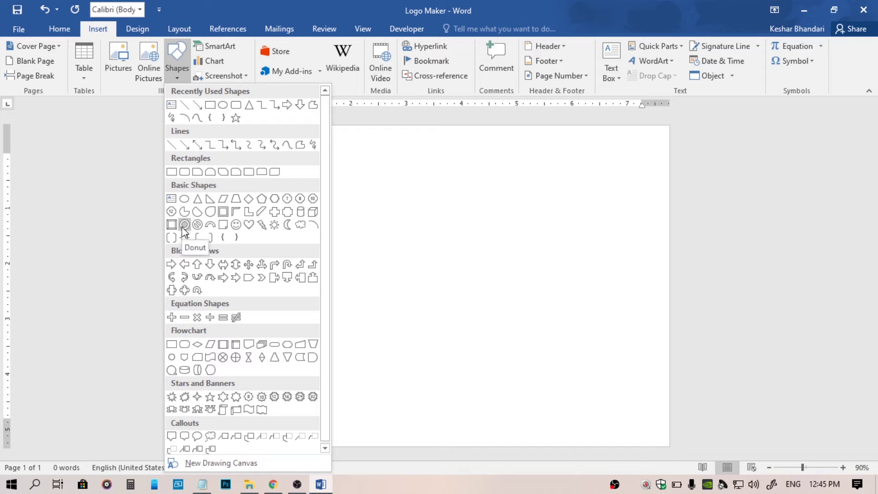
click(184, 225)
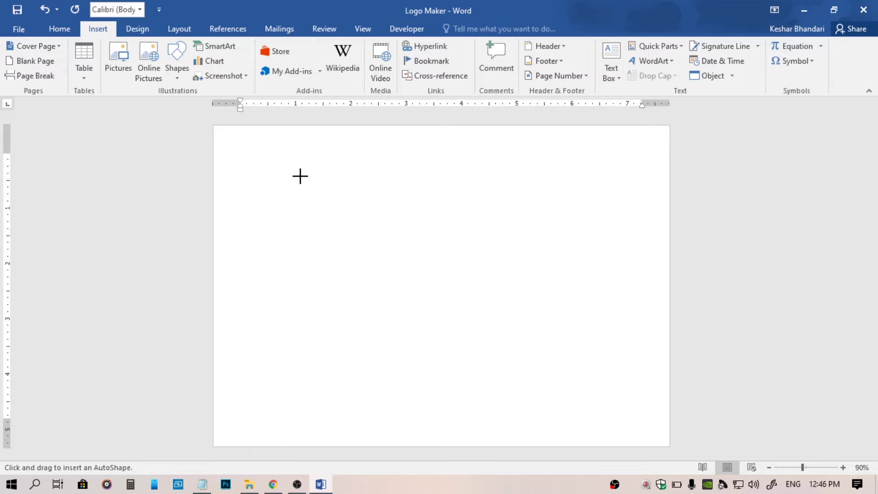
drag(287, 176, 527, 414)
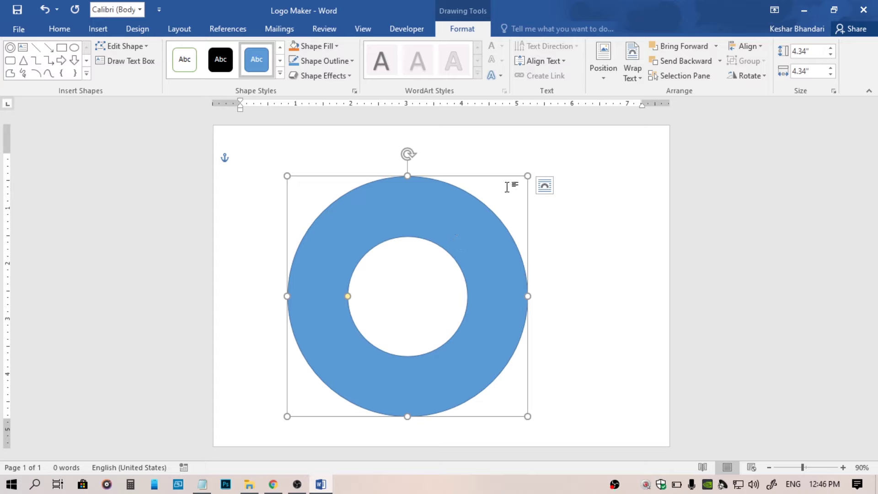
drag(528, 175, 547, 169)
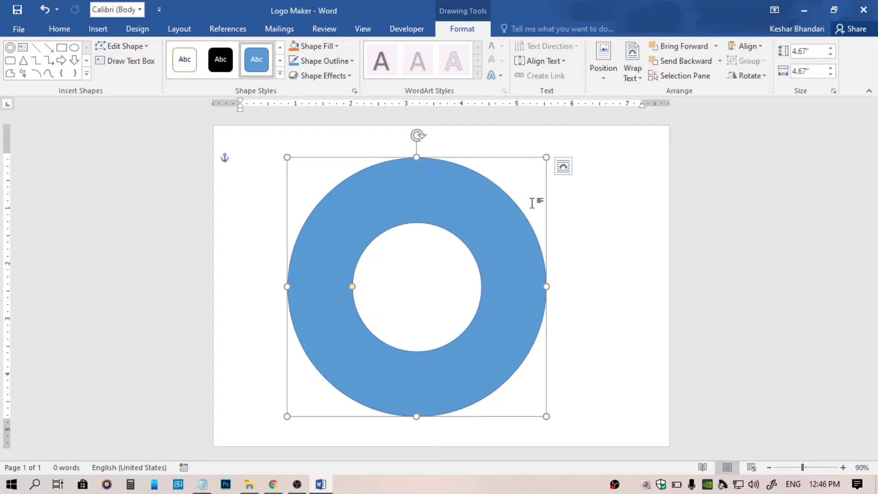
Position the donut in the middle centre of the page and widen its hole to leave a thin ring
click(606, 76)
click(603, 75)
click(646, 207)
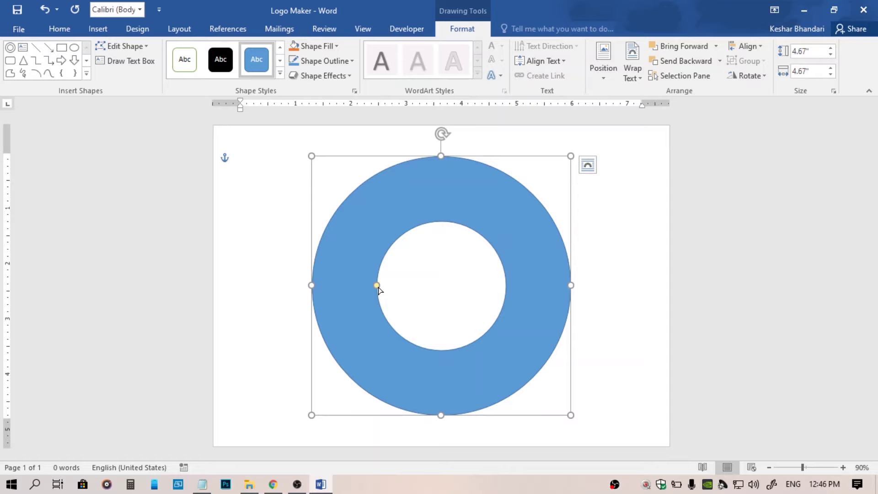
drag(377, 288, 329, 289)
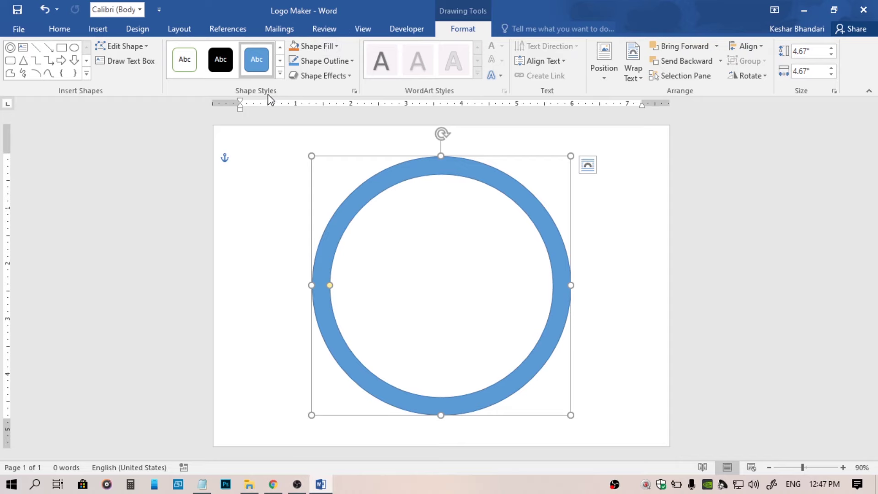
click(256, 231)
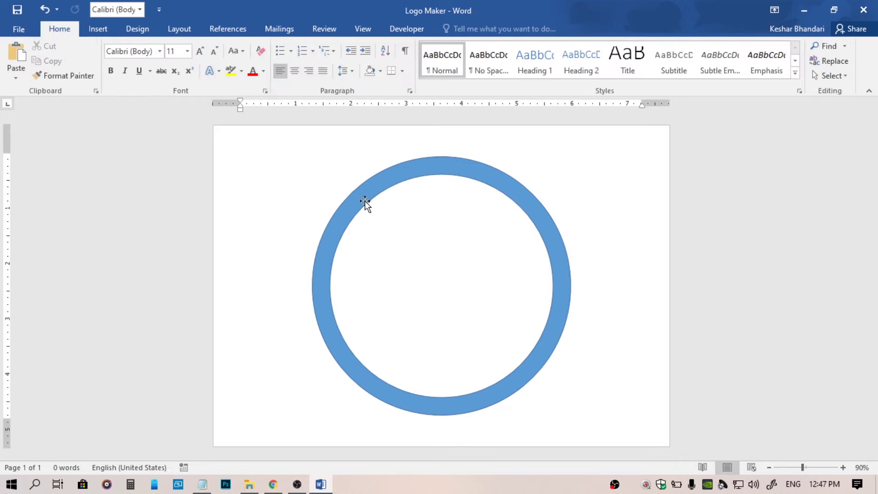
Fill the ring with the darkest shade of the blue theme colour and remove its outline
click(386, 185)
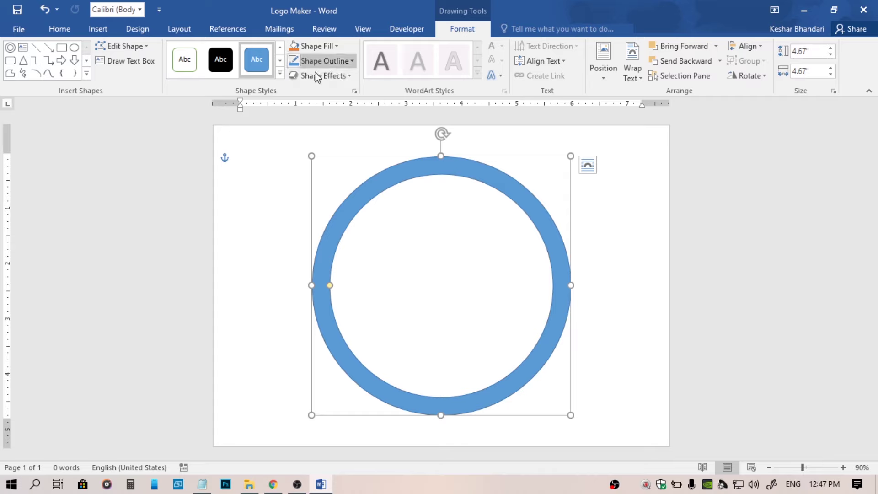
click(337, 46)
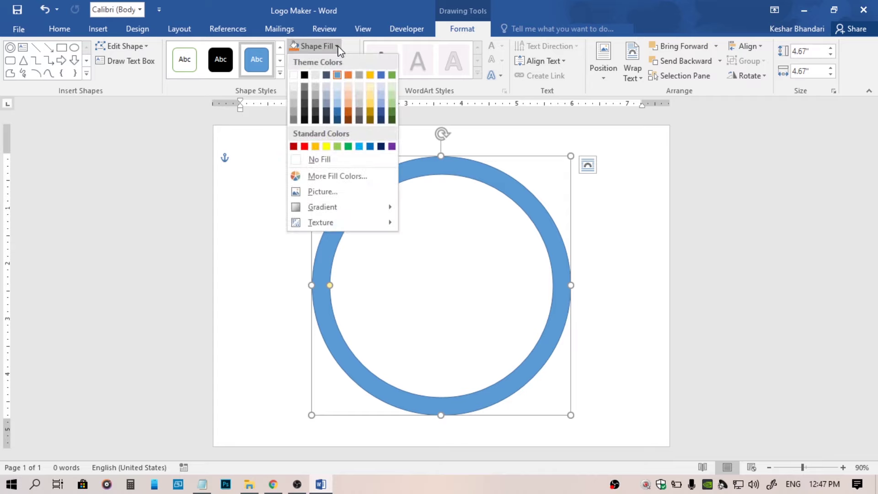
click(337, 120)
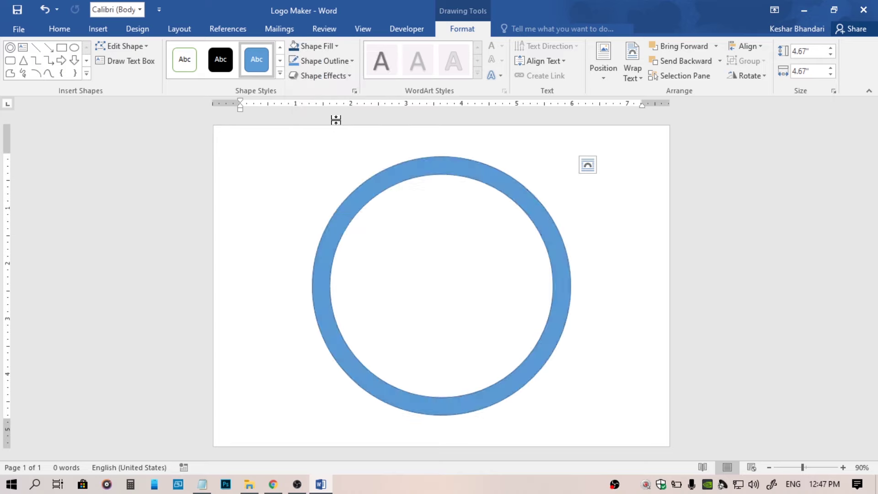
click(353, 61)
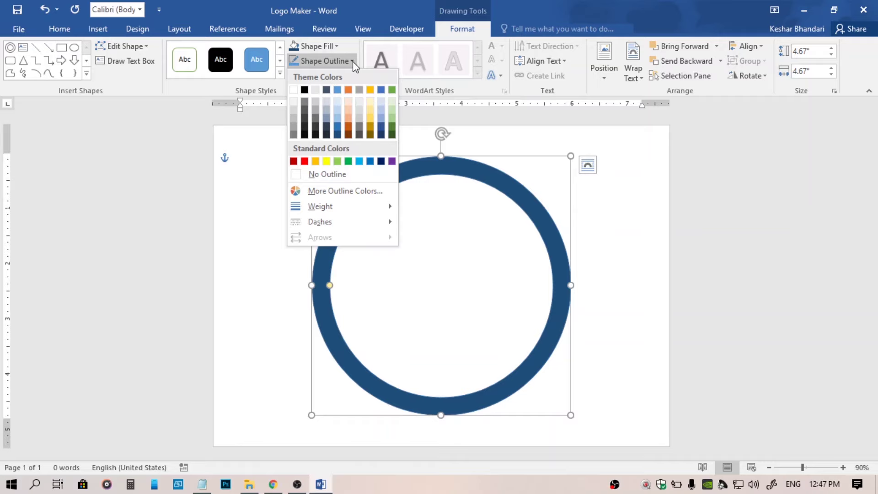
click(339, 174)
click(340, 192)
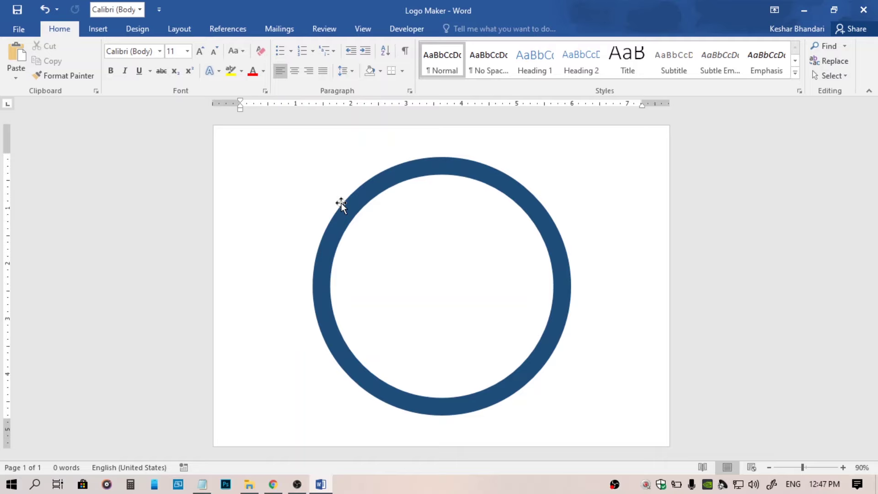
Draw a 32-point star and fit it over the ring at about 4.67 inches in height and width
click(98, 29)
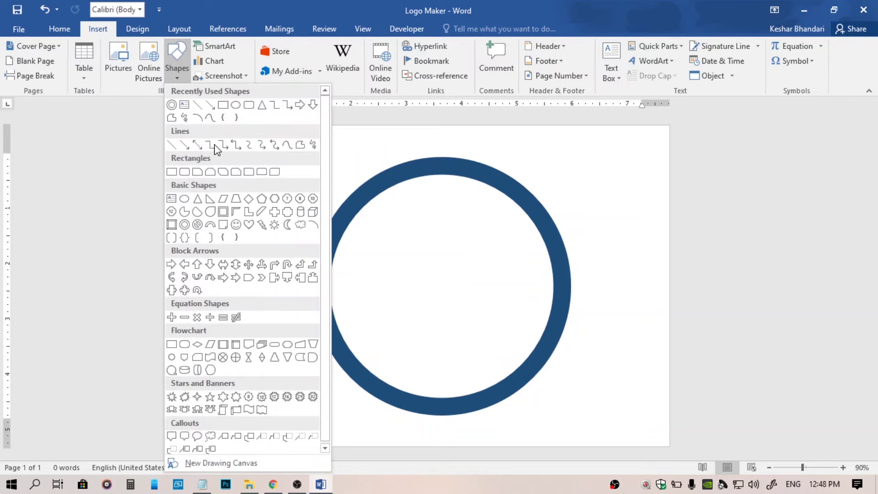
scroll(261, 311, down, 1)
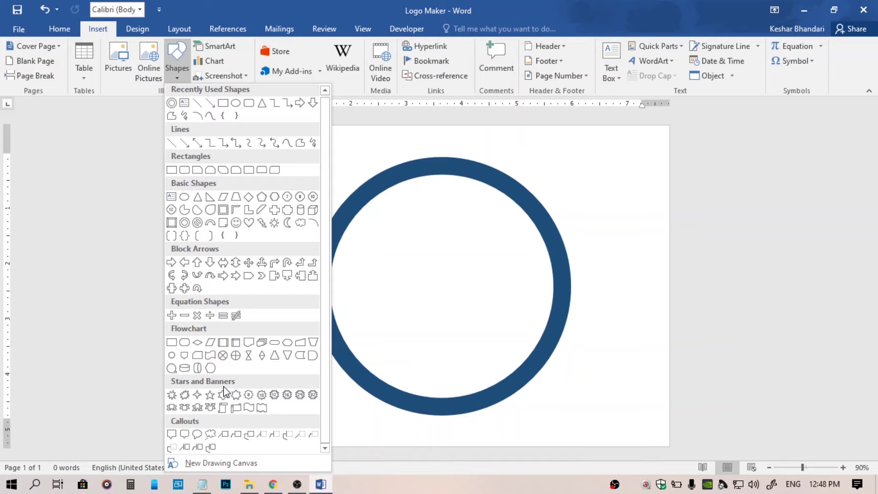
click(312, 394)
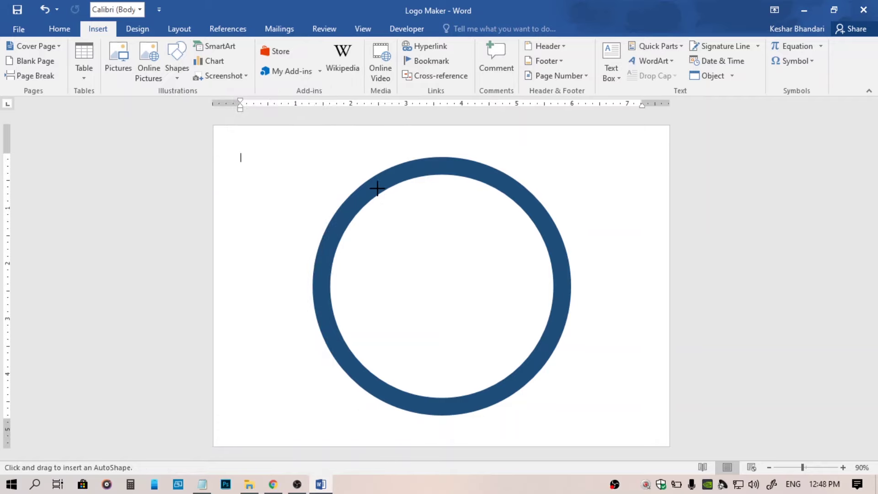
drag(377, 187, 517, 417)
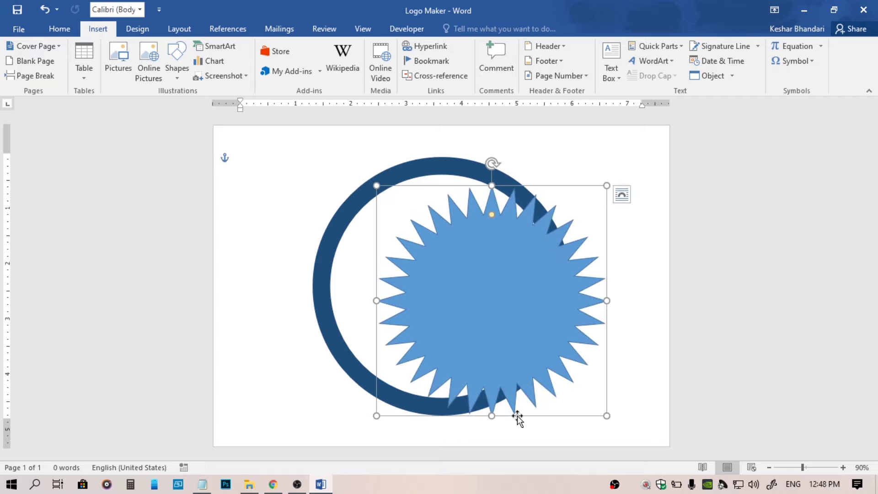
drag(515, 306, 451, 276)
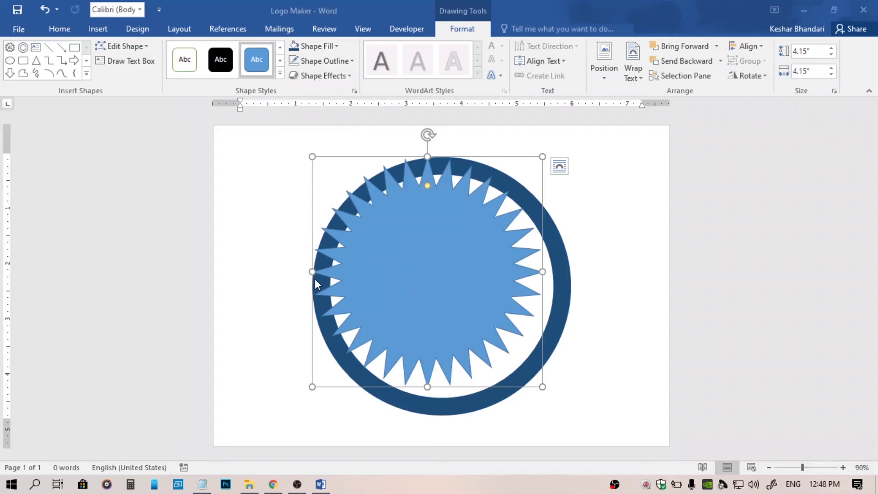
drag(545, 386, 569, 414)
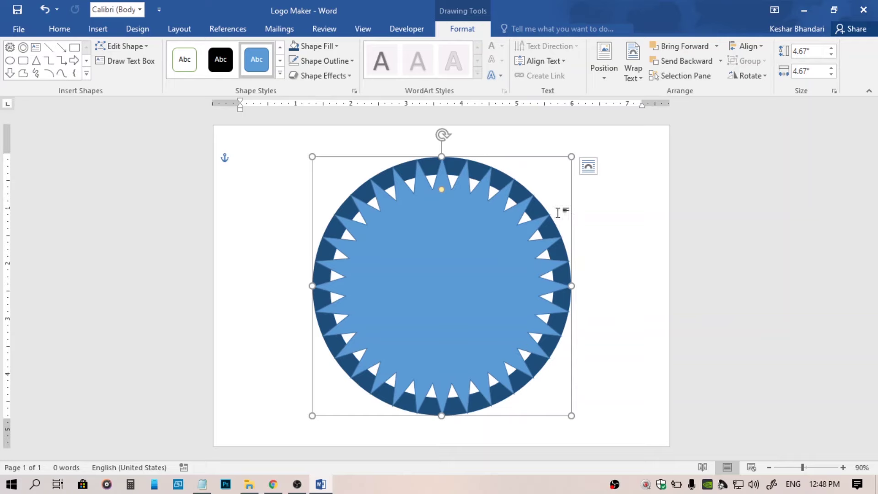
Position the star in the middle centre of the page and shorten its points to the ring's inner edge
click(603, 83)
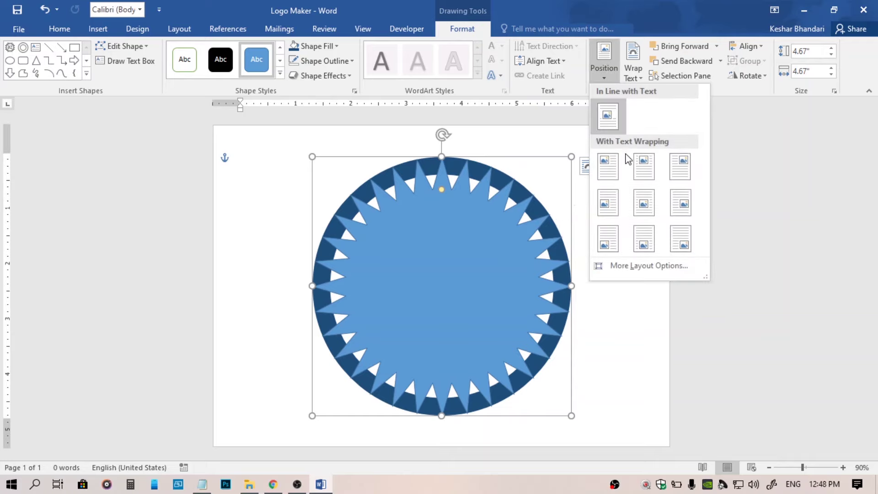
click(640, 203)
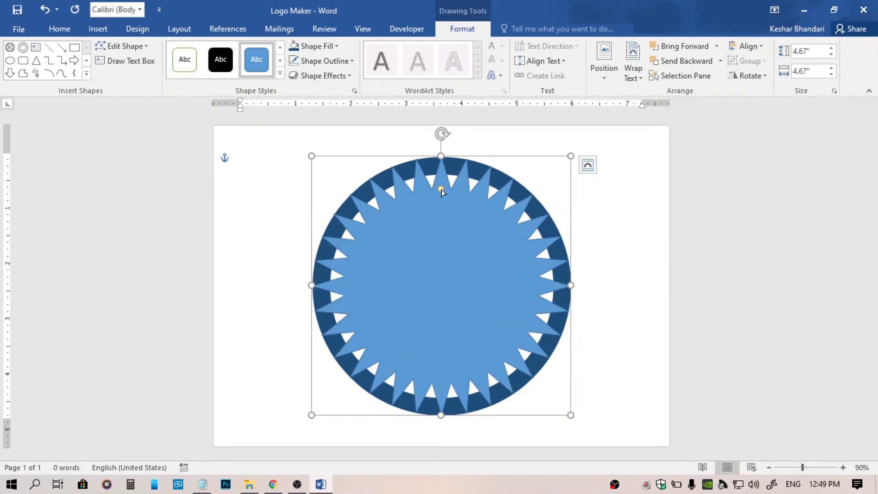
drag(441, 190, 441, 174)
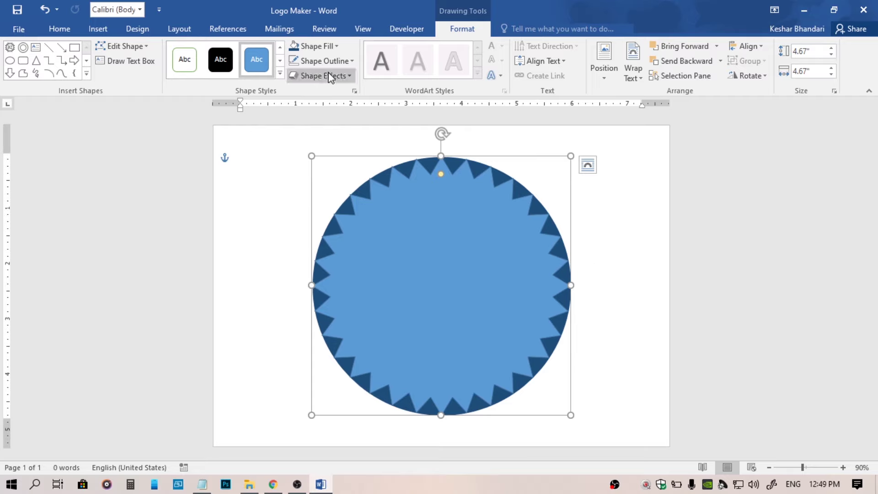
Fill the star with the 40% lighter gold theme colour and remove its outline
click(335, 47)
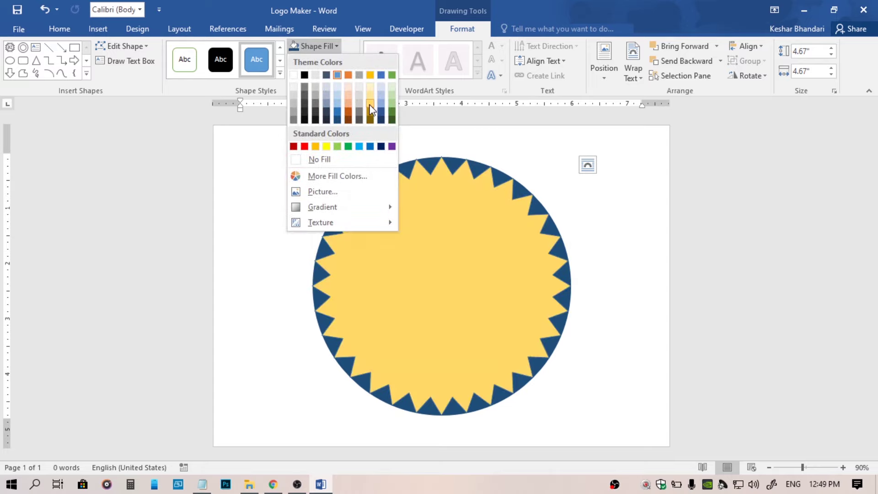
click(370, 108)
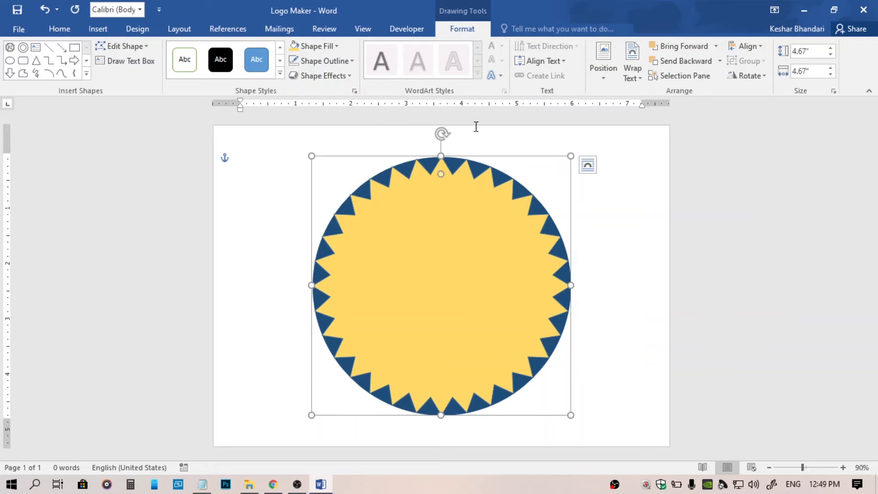
click(357, 64)
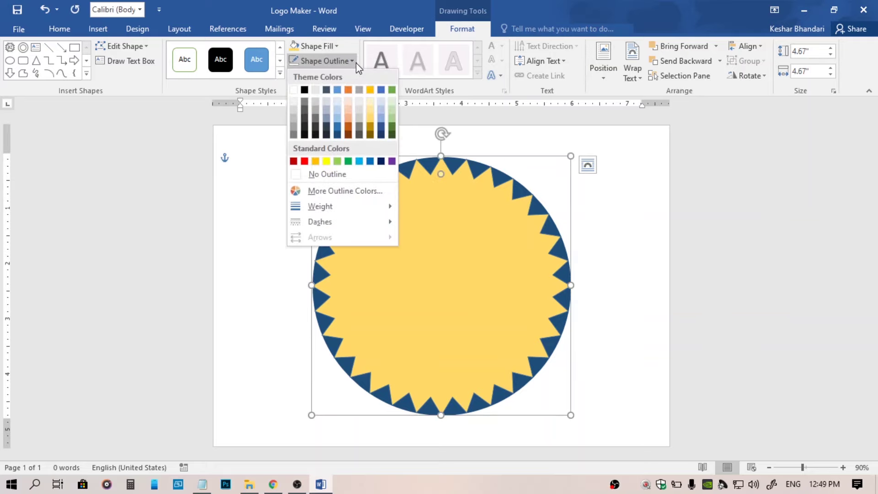
click(338, 174)
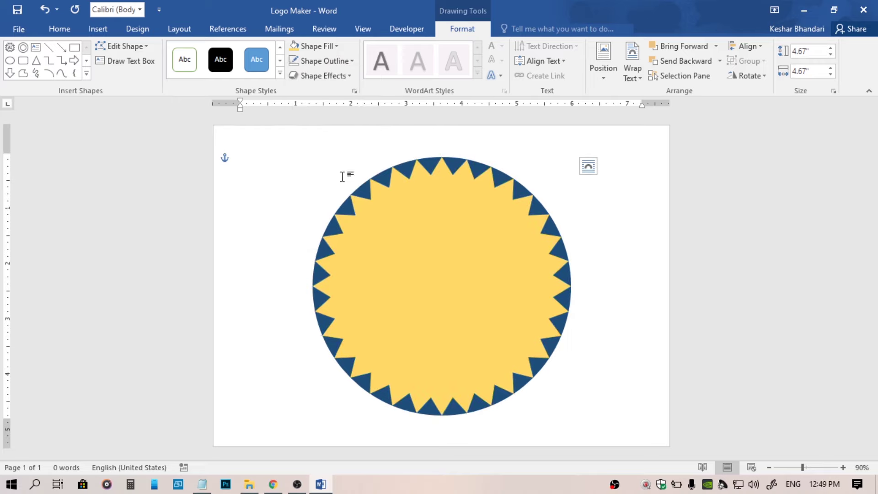
click(655, 308)
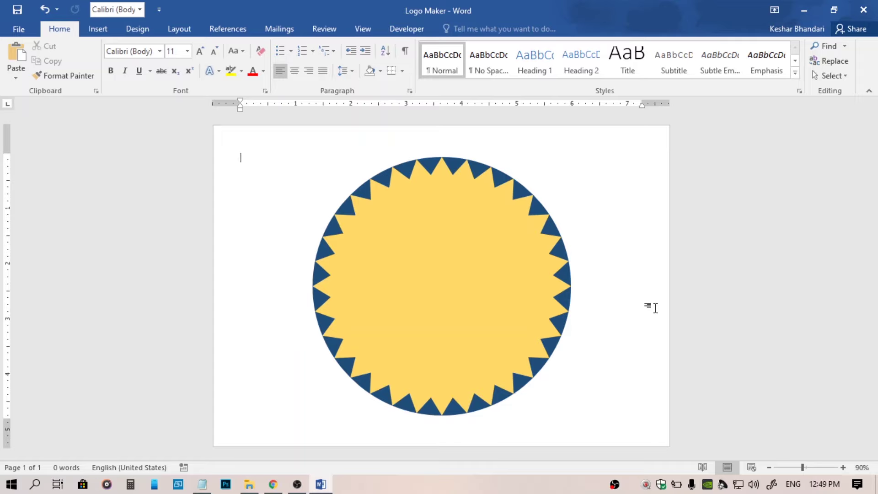
Draw a second ring over the gold star and enlarge it to about 4 inches in height and width
click(526, 226)
click(98, 30)
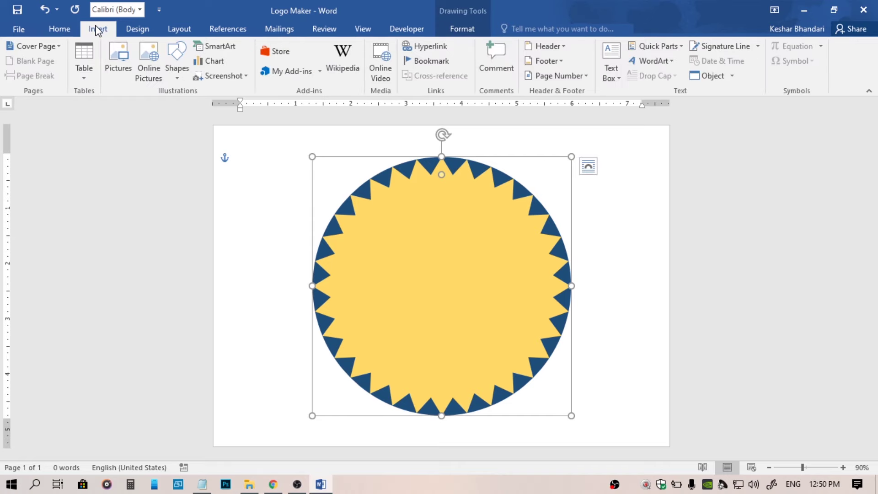
click(273, 181)
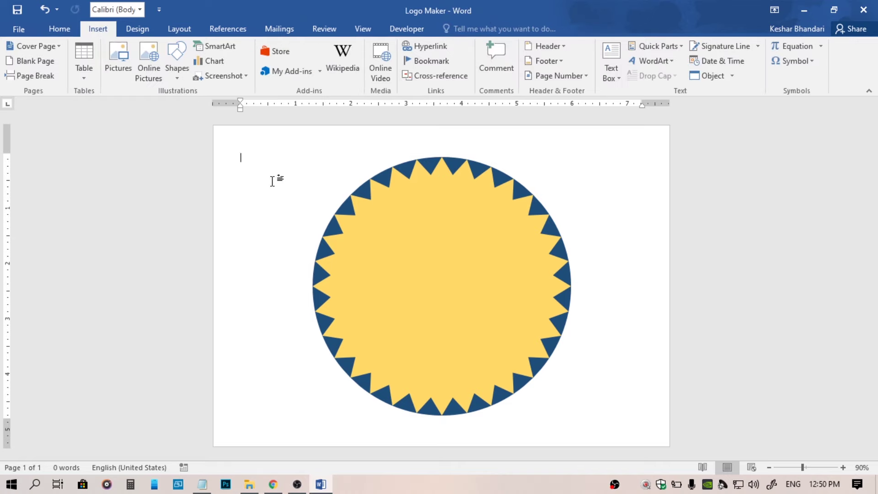
click(177, 71)
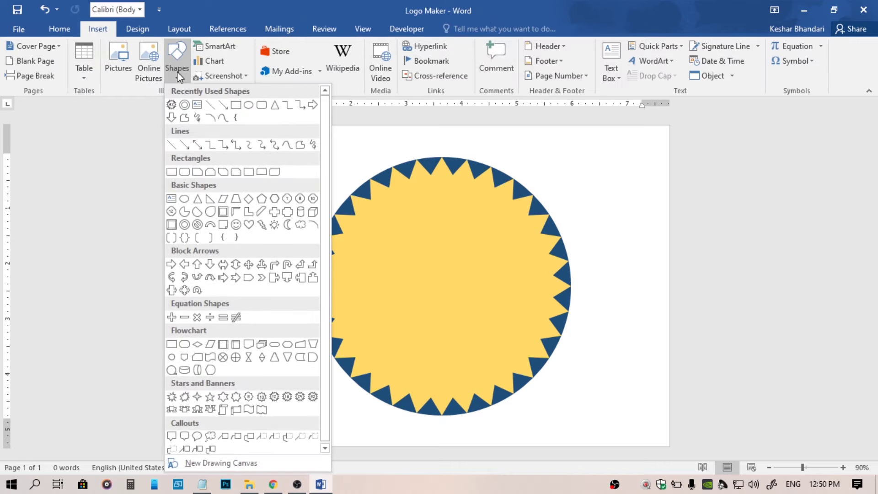
click(185, 225)
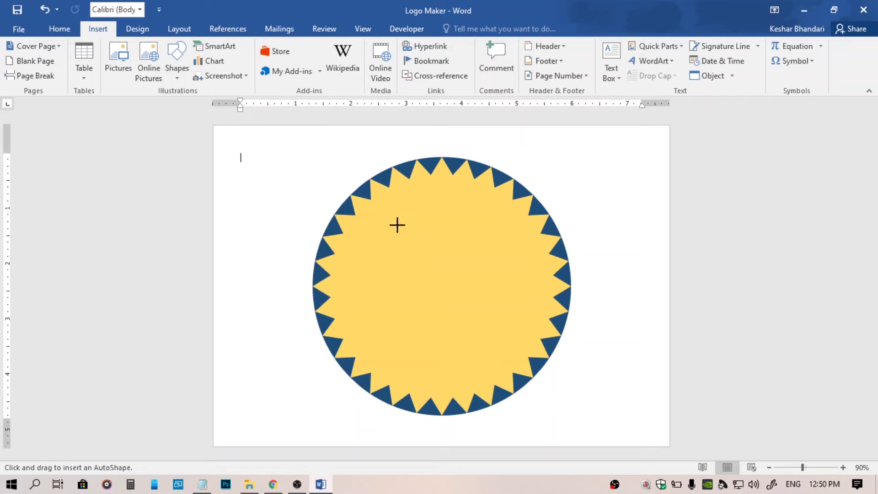
drag(394, 203, 502, 406)
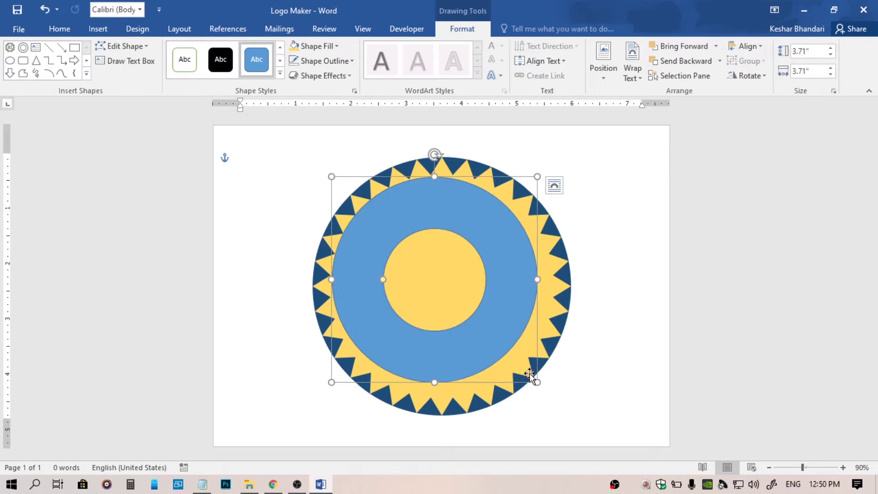
drag(537, 382, 552, 398)
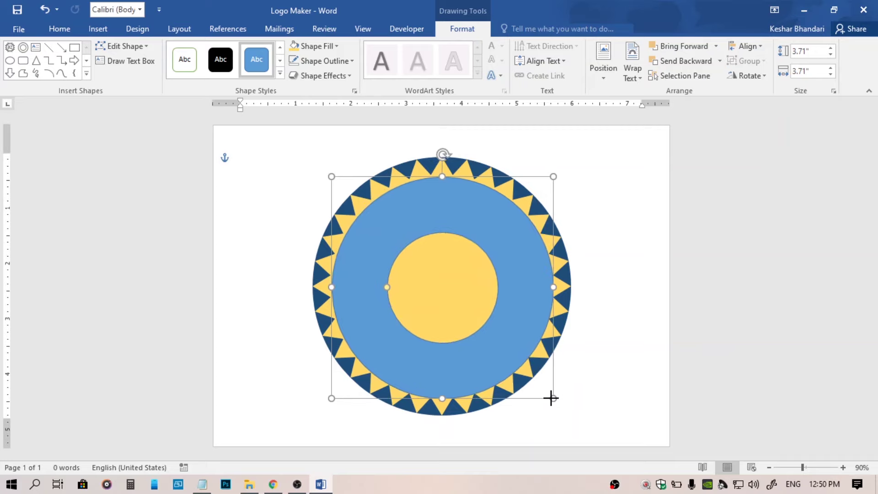
Position the new ring in the middle centre of the page and enlarge it to about 4.06 inches so it meets the star's inner notches
click(604, 62)
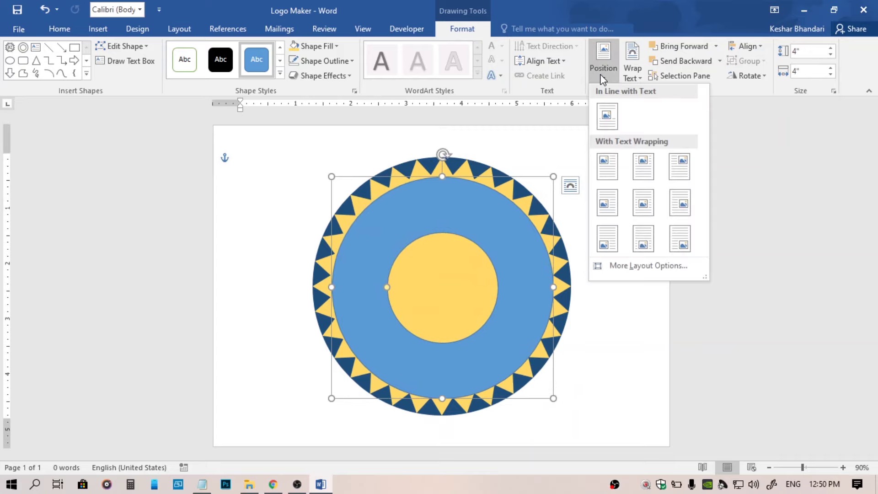
click(645, 196)
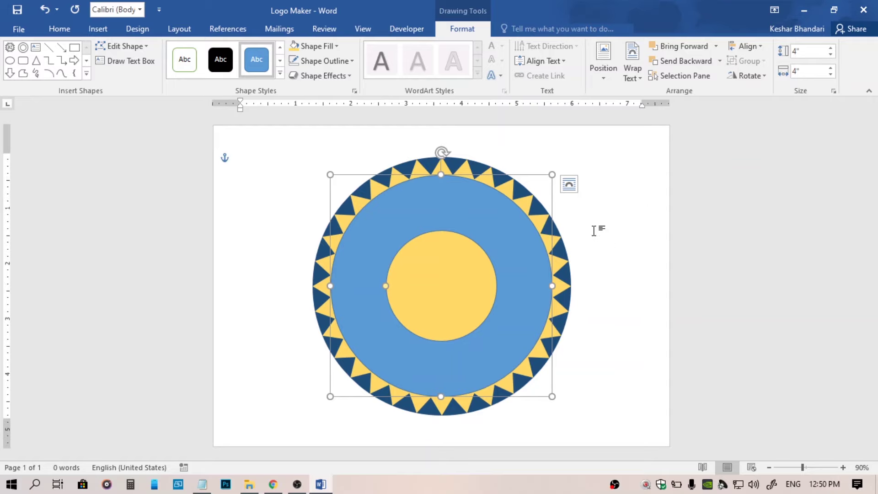
drag(552, 174, 554, 172)
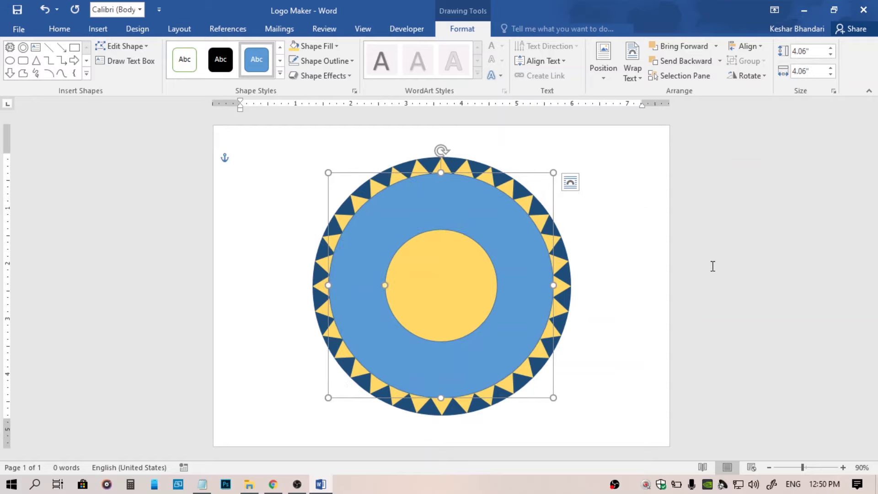
Fill the new ring with the 25% darker blue theme colour without an outline, and widen its hole to make a narrower band
click(336, 46)
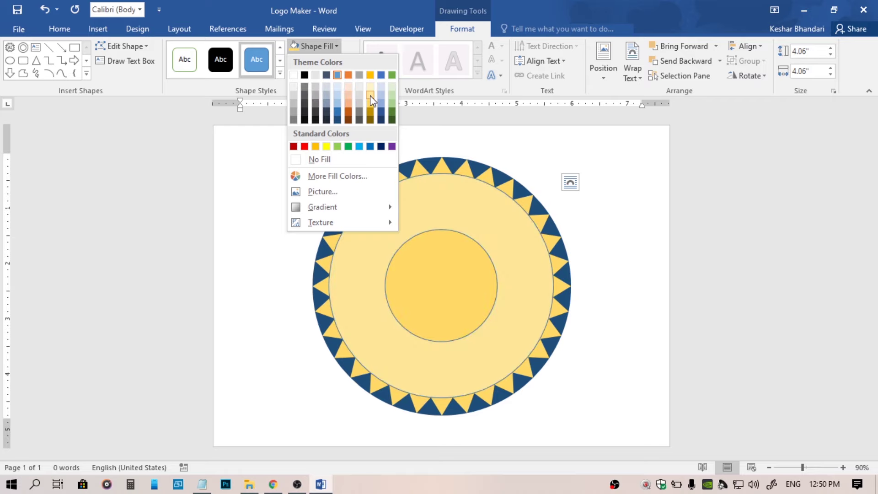
click(336, 112)
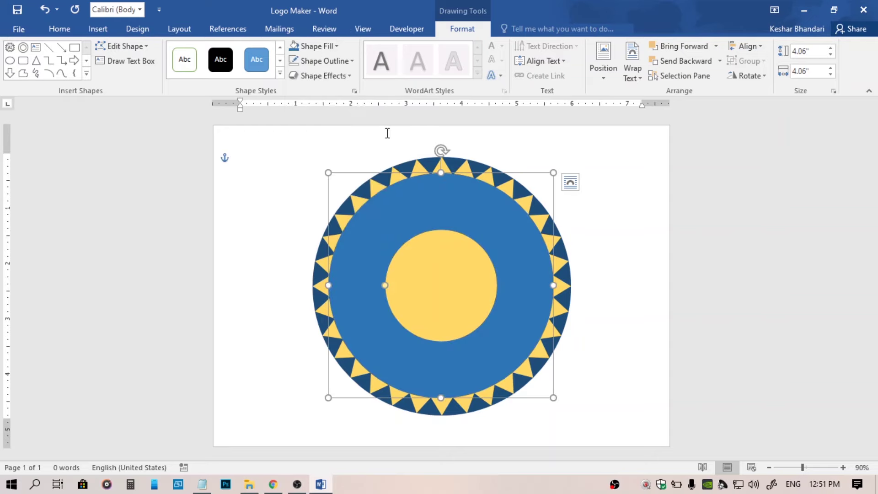
click(348, 62)
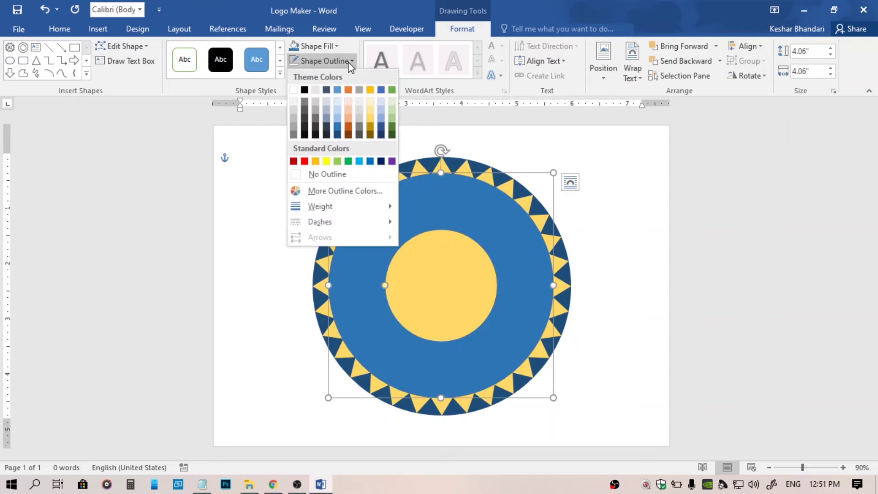
click(342, 175)
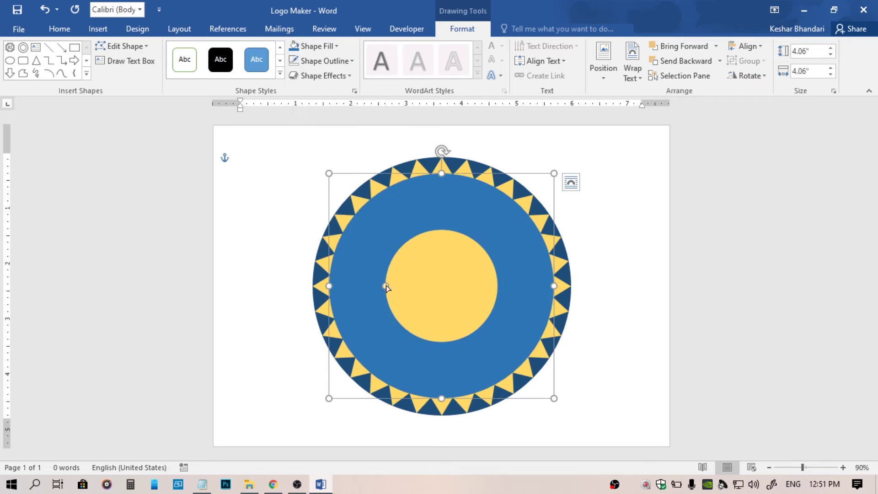
drag(385, 287, 364, 290)
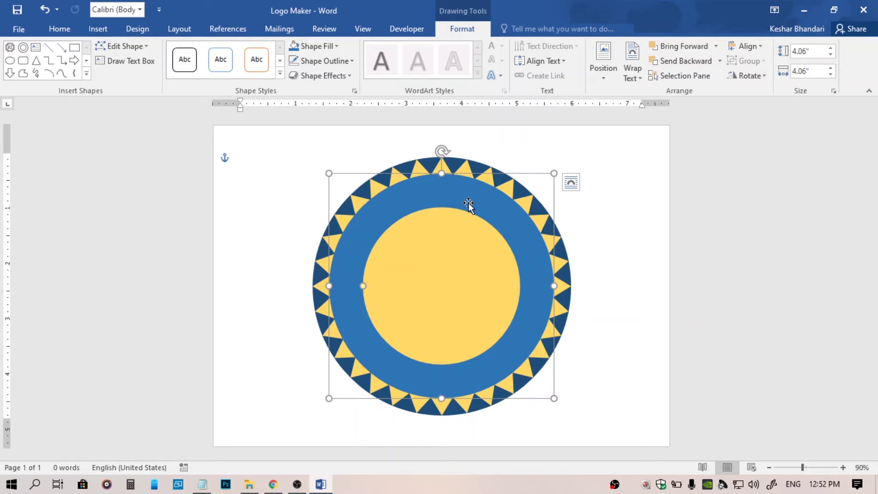
Place a copy of the blue ring without fill in the page's upper-right corner and open it for text entry
key(ctrl+v)
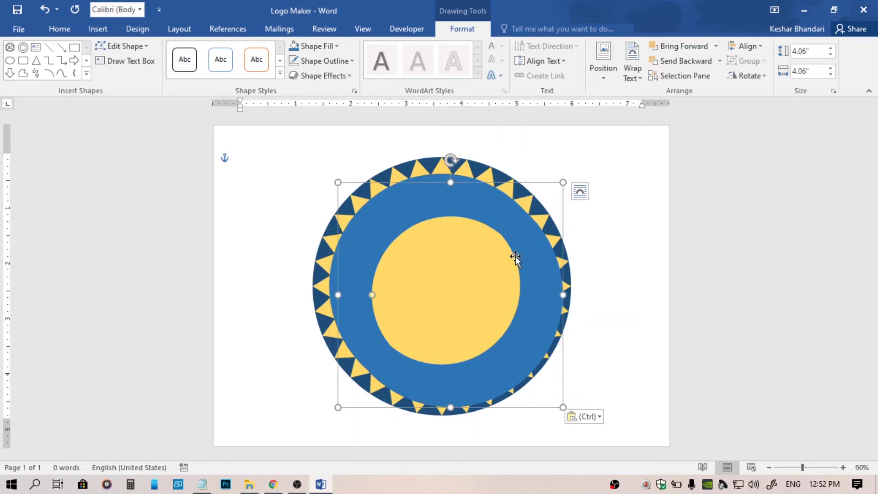
drag(516, 258, 621, 213)
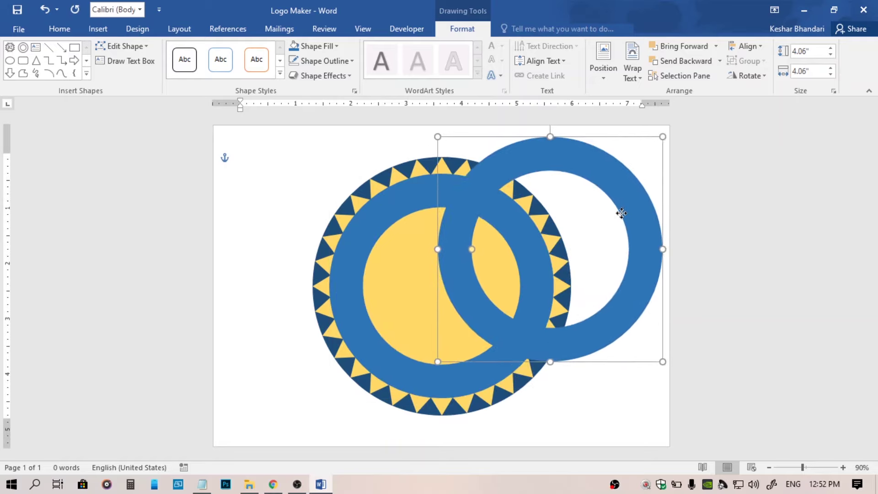
key(ctrl+z)
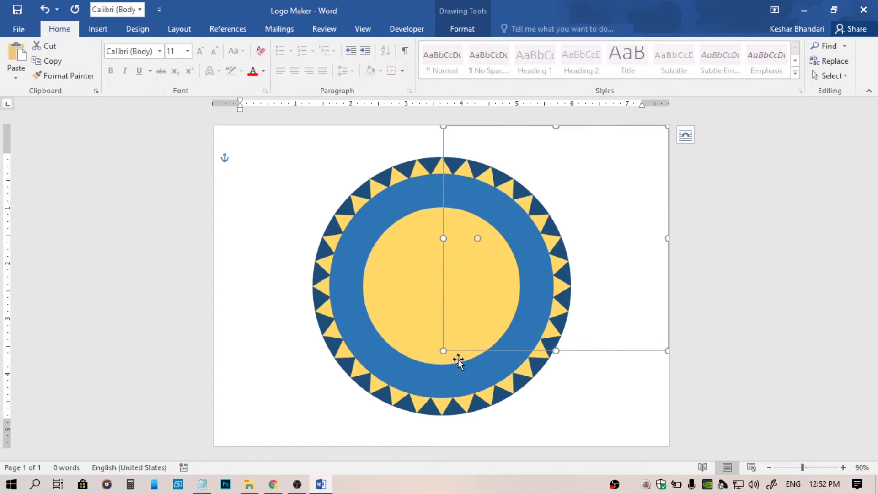
right_click(668, 295)
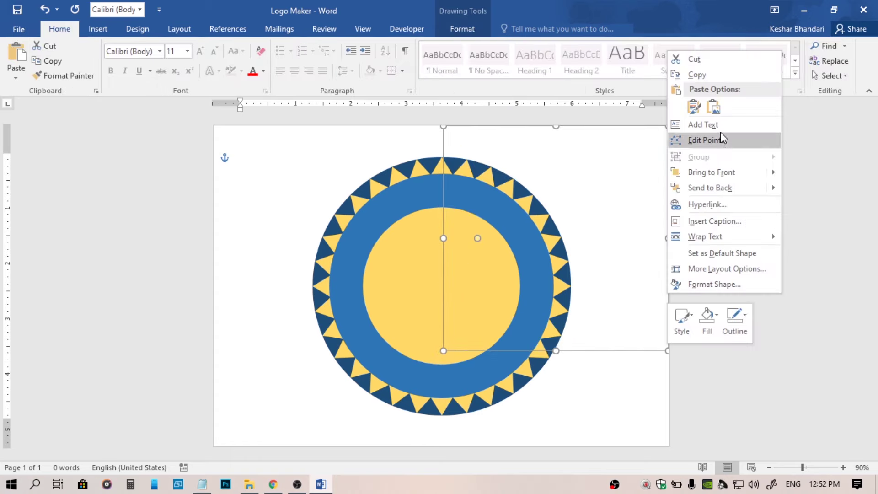
click(721, 138)
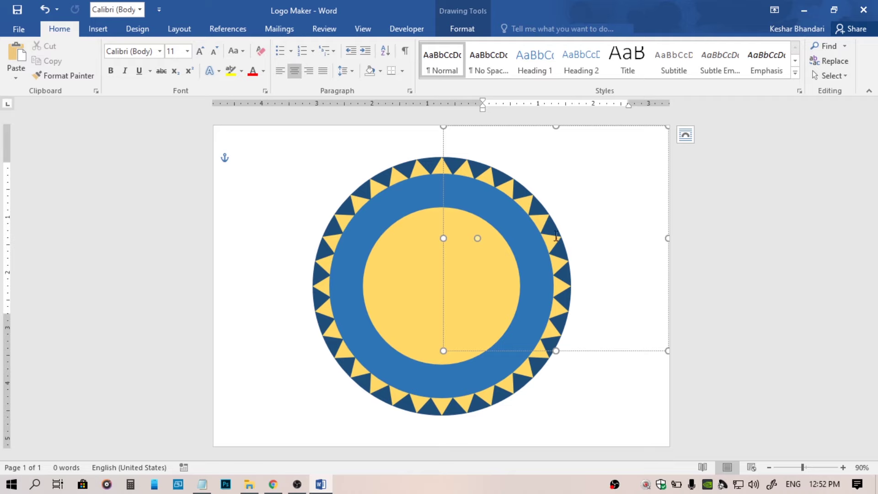
Set the text in the unfilled ring to 36 pt Ganesh and paste the school name in Devanagari script
click(200, 51)
click(202, 57)
click(159, 50)
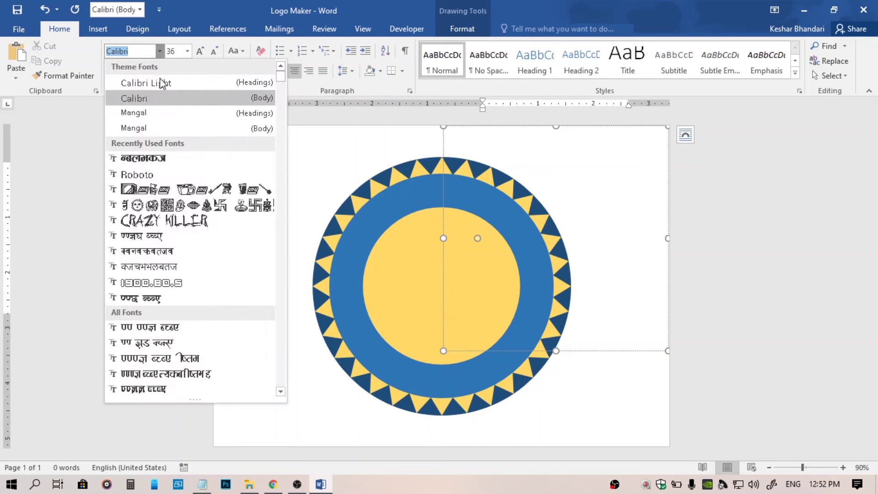
click(158, 160)
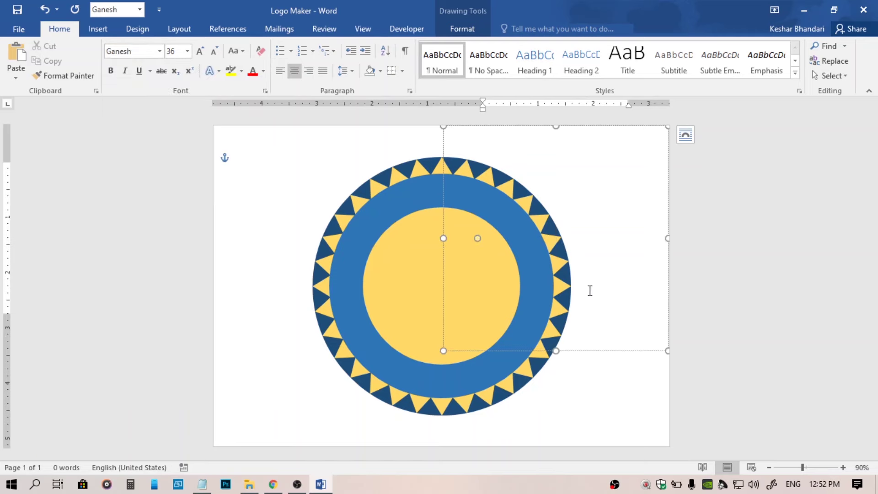
key(ctrl+v)
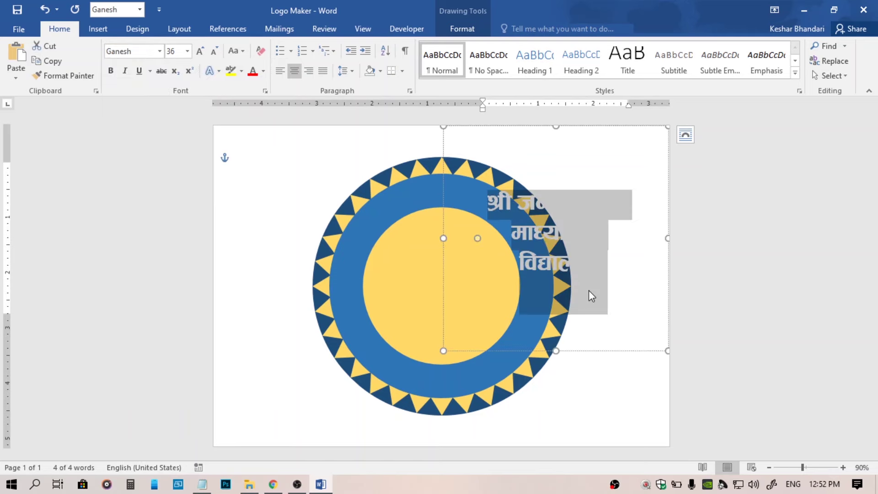
Fill the pasted school name with the orange theme colour
click(462, 28)
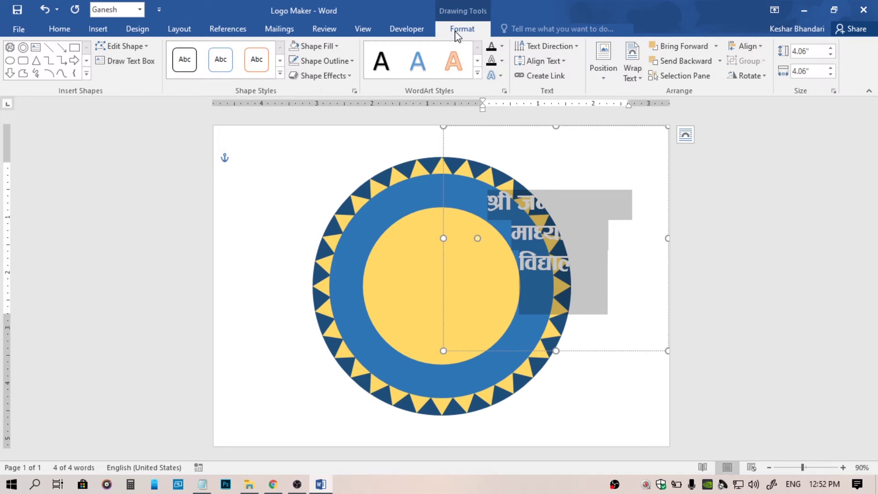
click(502, 46)
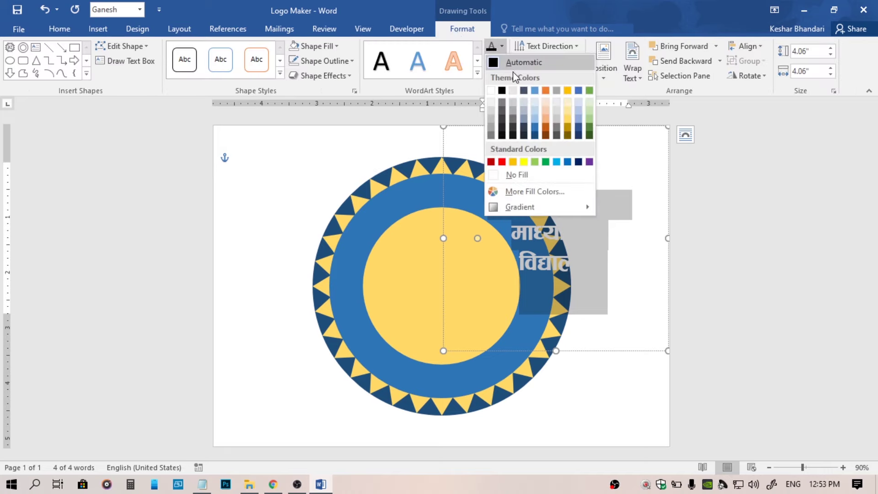
click(546, 92)
Correct the second word of the school name to "जनकल्याण"
click(614, 232)
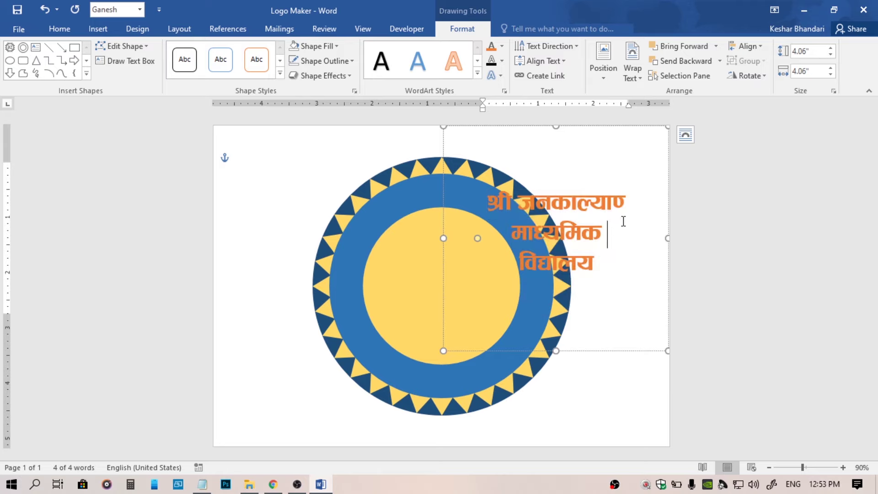
click(626, 213)
triple_click(489, 198)
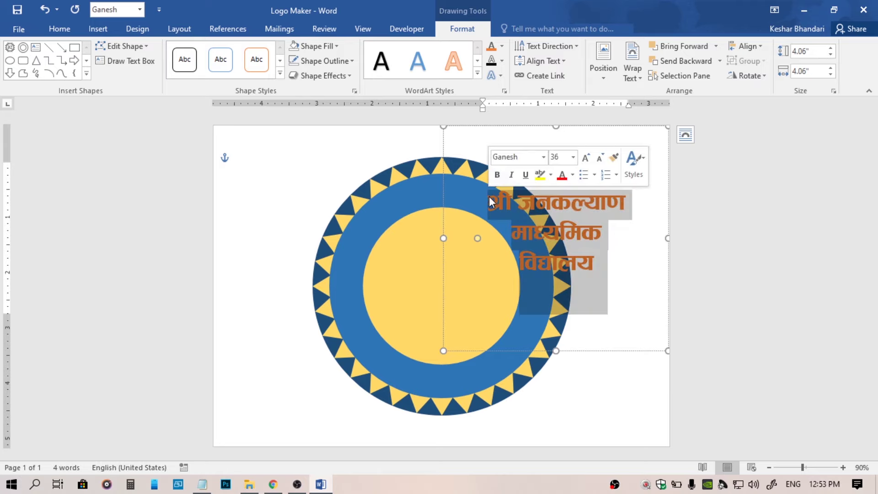
click(670, 338)
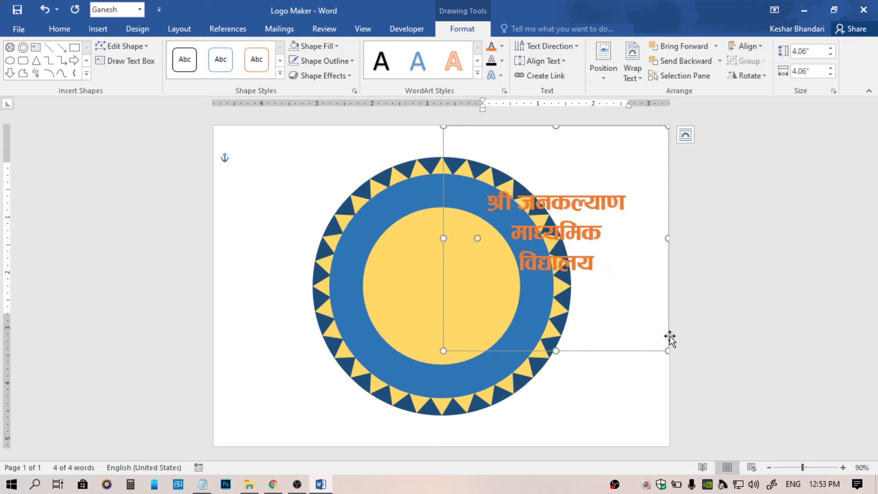
Bend the school name into an upward arch with the first Follow Path text transform
triple_click(604, 264)
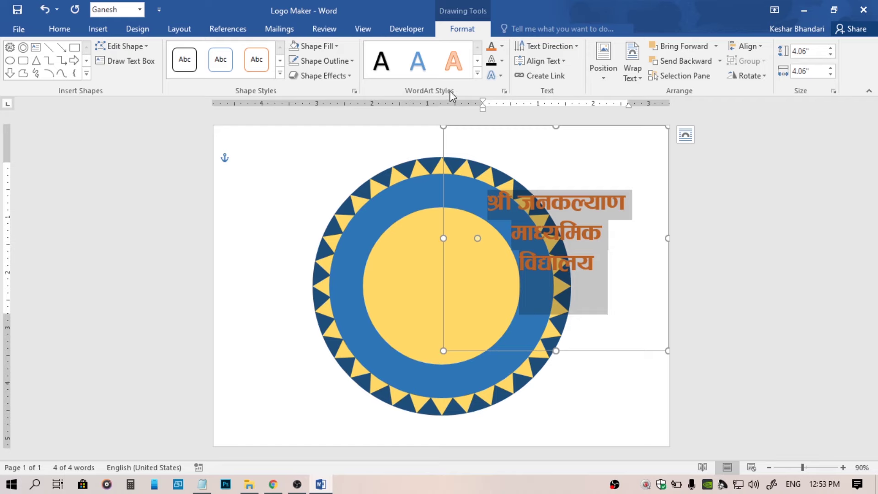
click(503, 78)
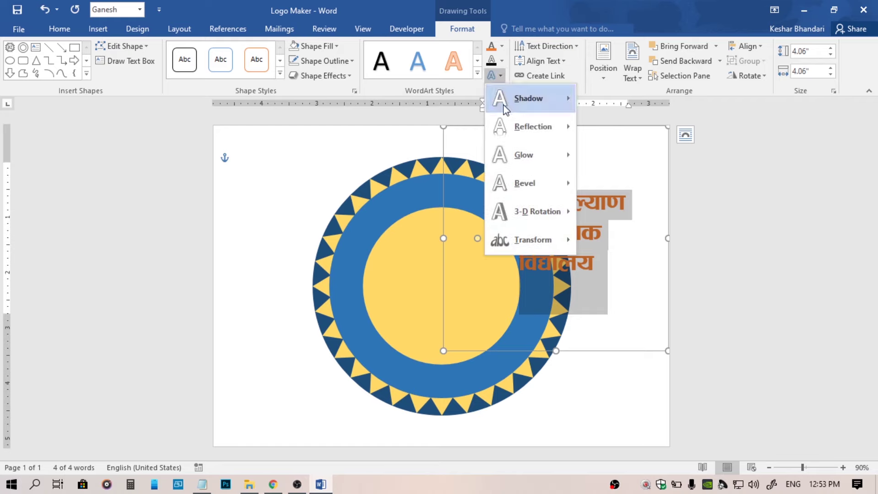
mouse_move(532, 245)
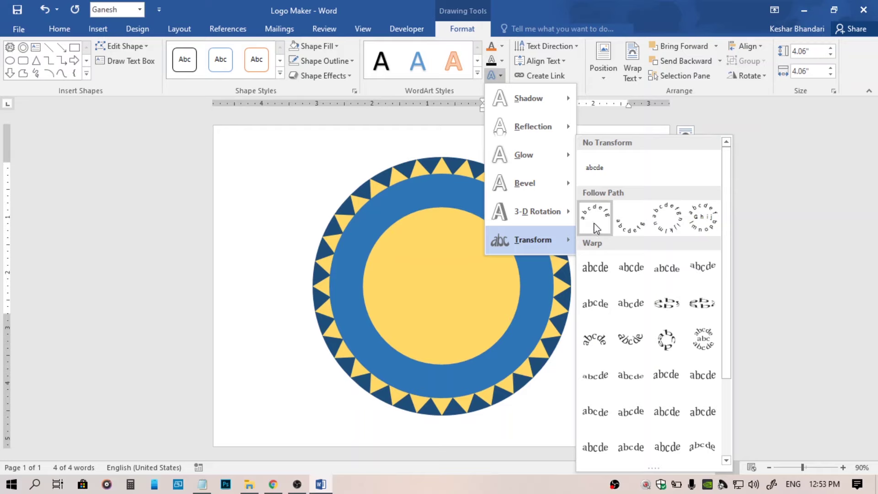
click(597, 223)
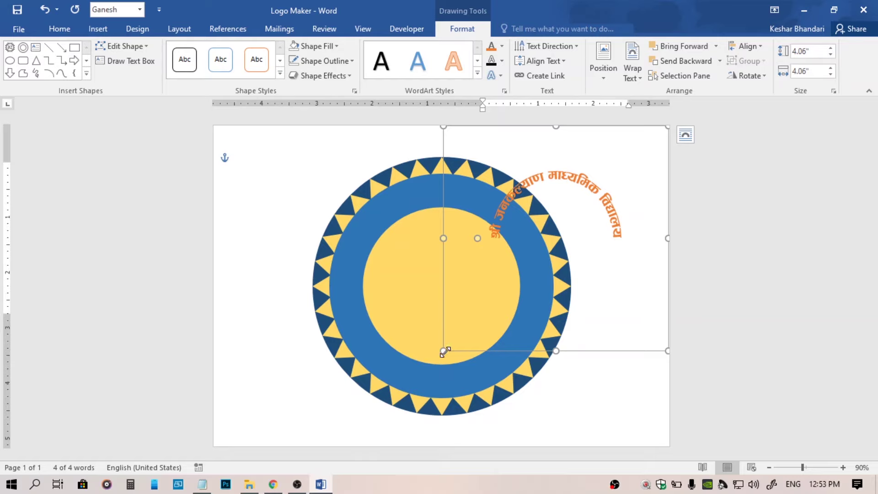
Enlarge the arched text's shape to about 5.73 inches and move it so the school name follows the upper part of the blue band
drag(443, 351, 385, 391)
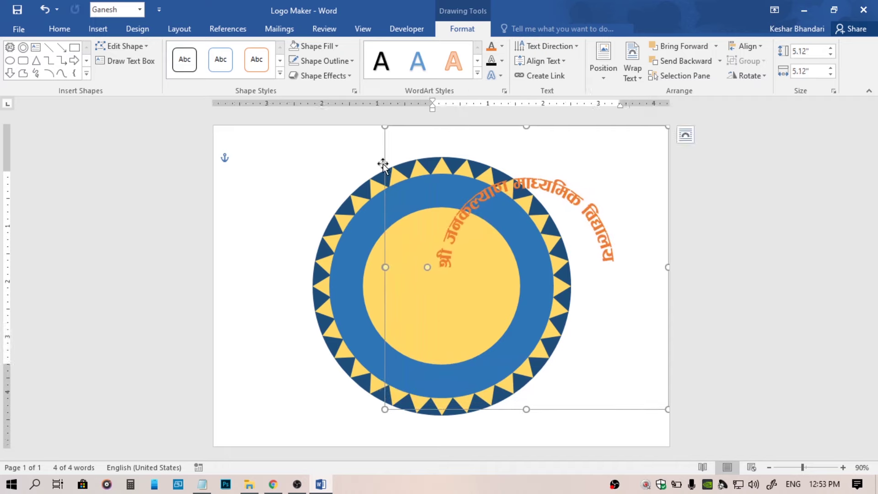
drag(383, 164, 291, 164)
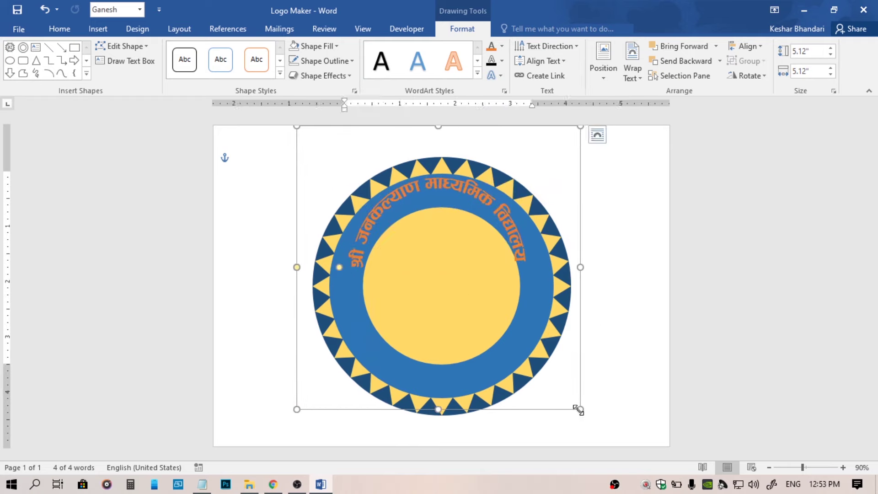
drag(579, 410, 604, 445)
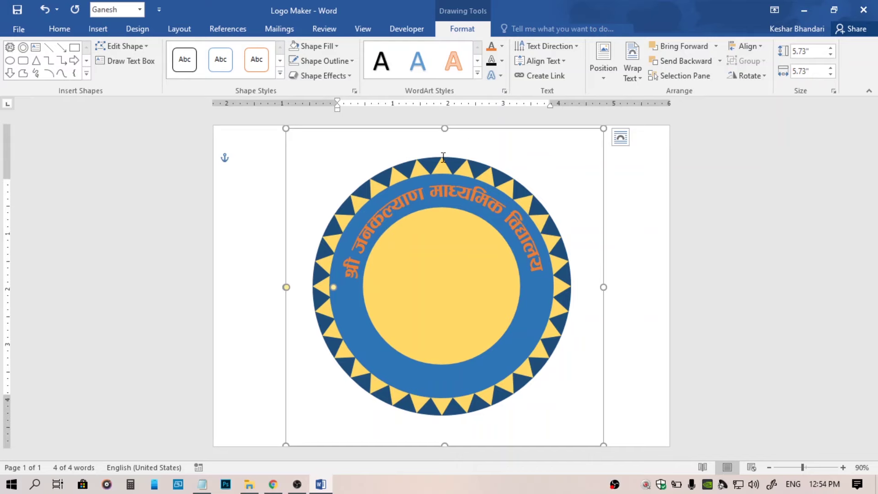
Fill the arched school name with the white theme colour
click(502, 46)
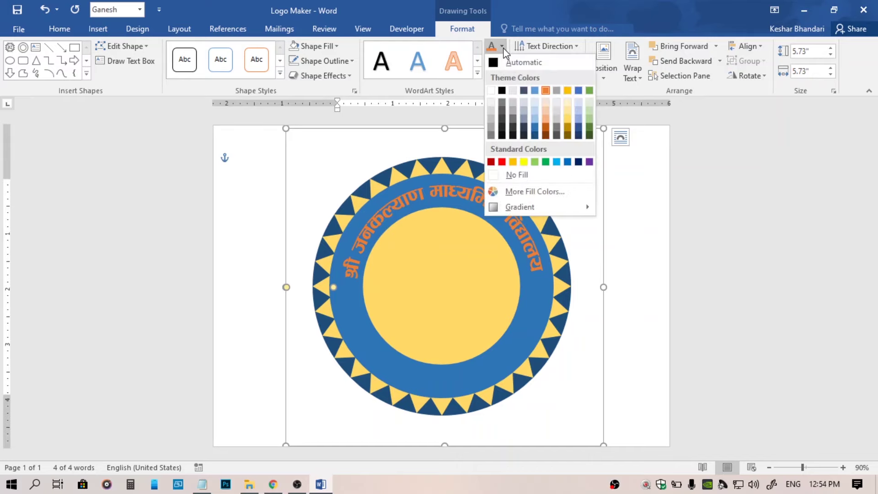
click(491, 91)
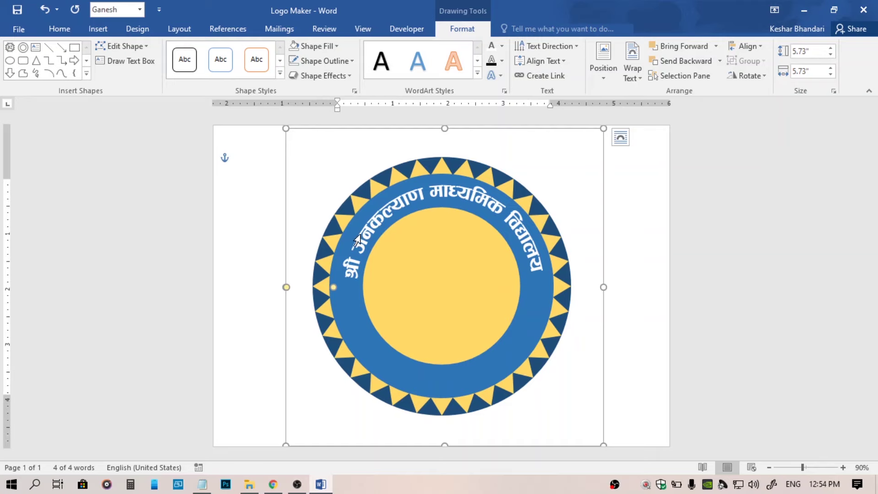
key(ctrl+z)
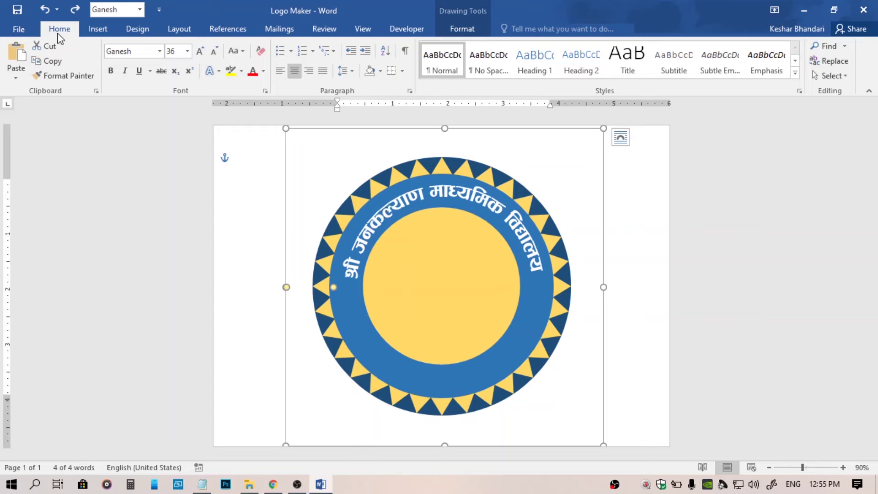
Condense the character spacing of the arched school name by 1 pt
click(263, 92)
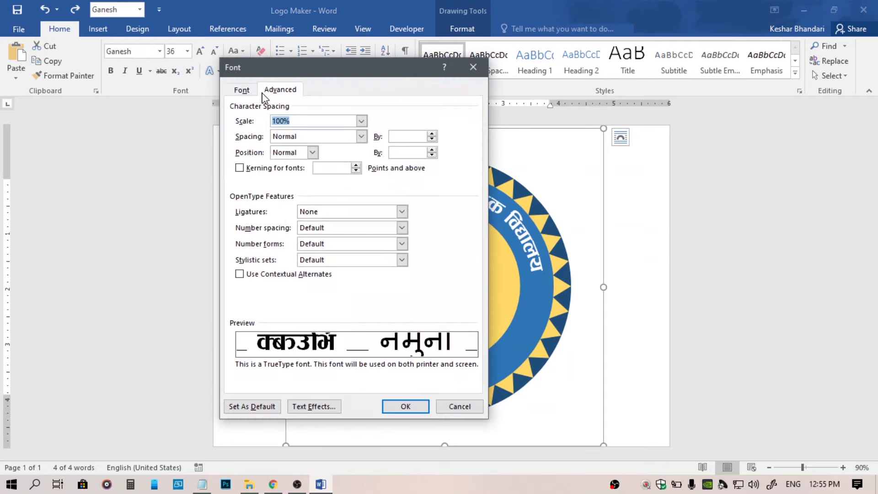
click(241, 89)
click(281, 90)
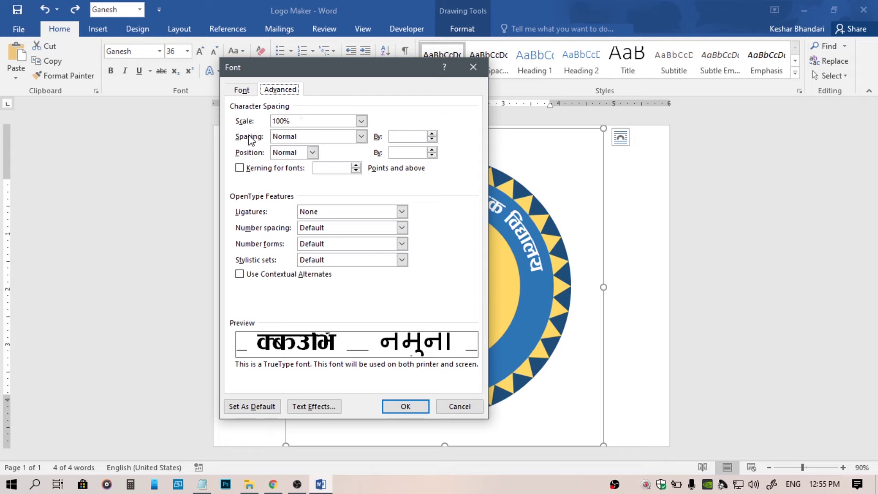
click(362, 137)
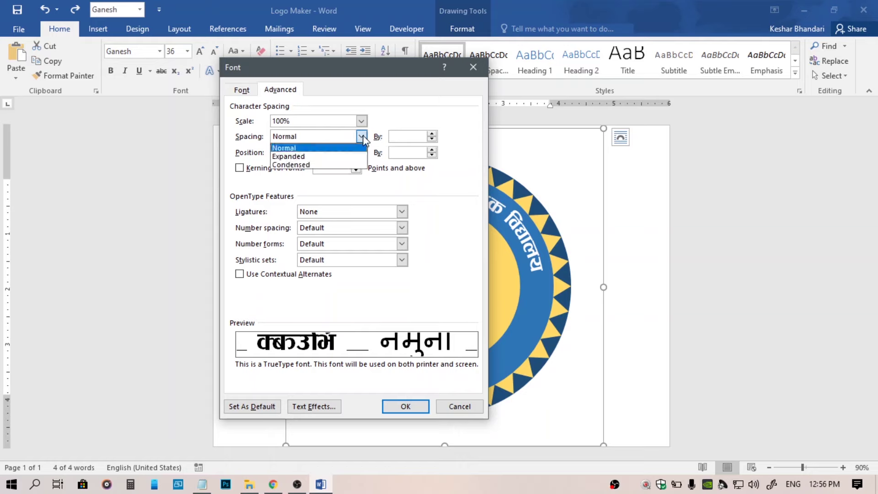
click(315, 165)
click(411, 407)
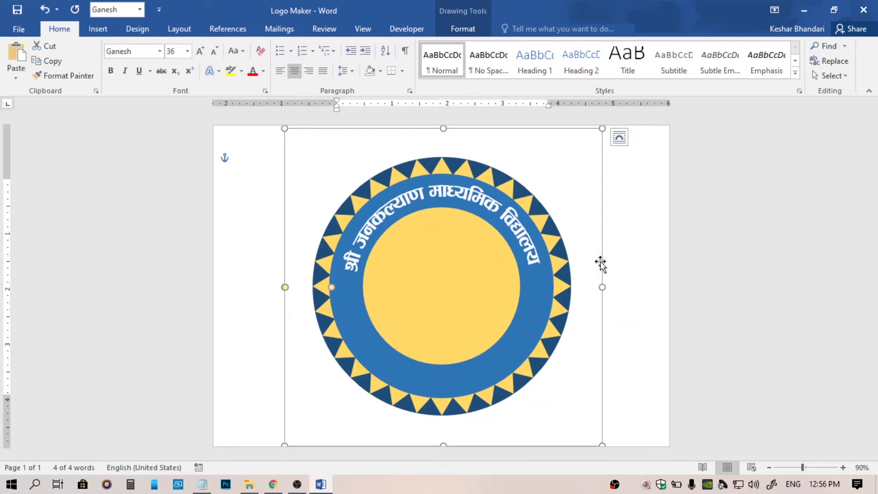
Paste a copy of the arched school name, align it over the original and set the copy's font size to 28
key(ctrl+v)
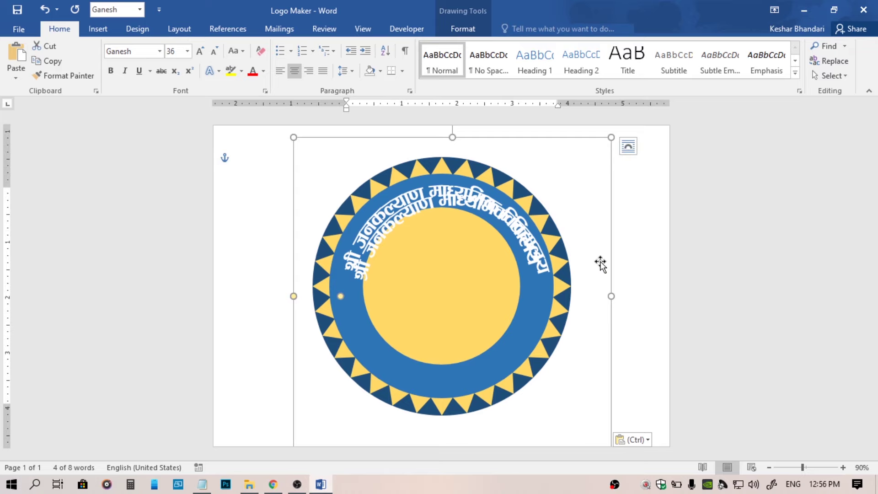
drag(611, 270, 605, 262)
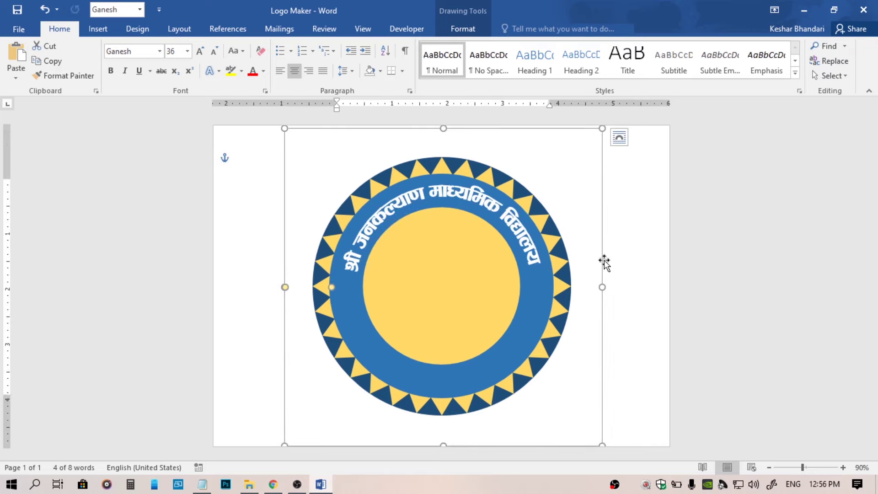
double_click(445, 188)
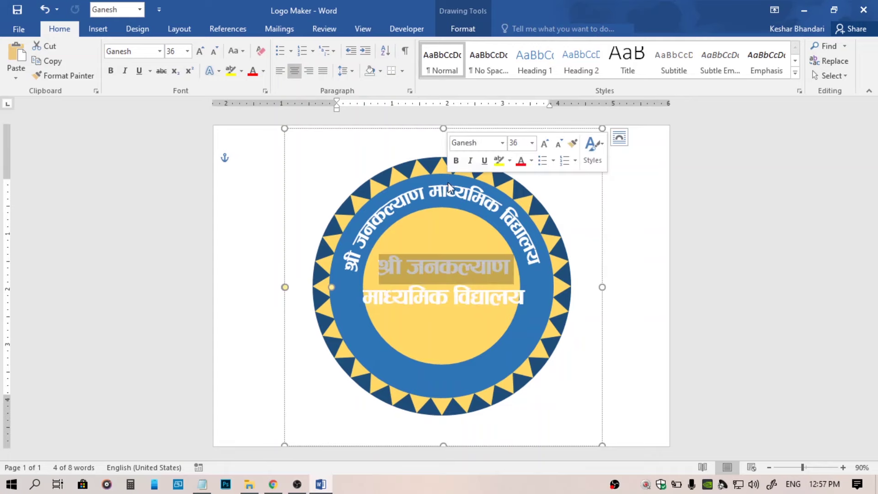
click(459, 277)
key(ctrl+a)
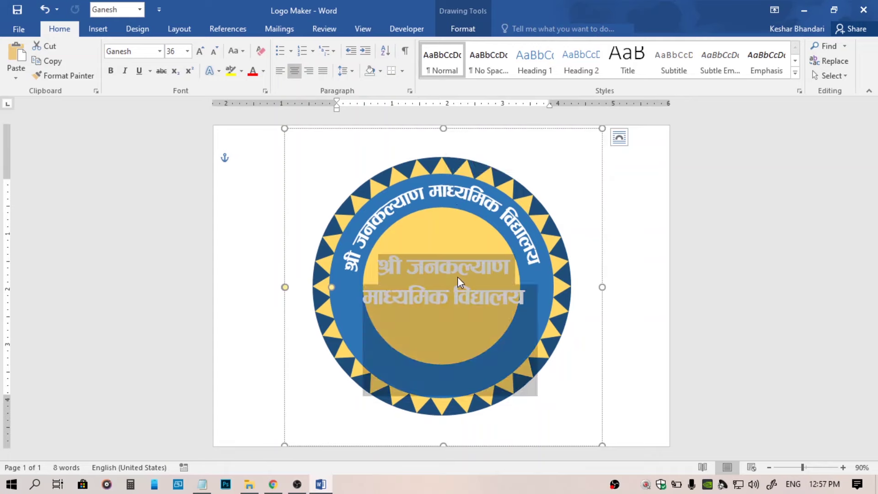
click(172, 55)
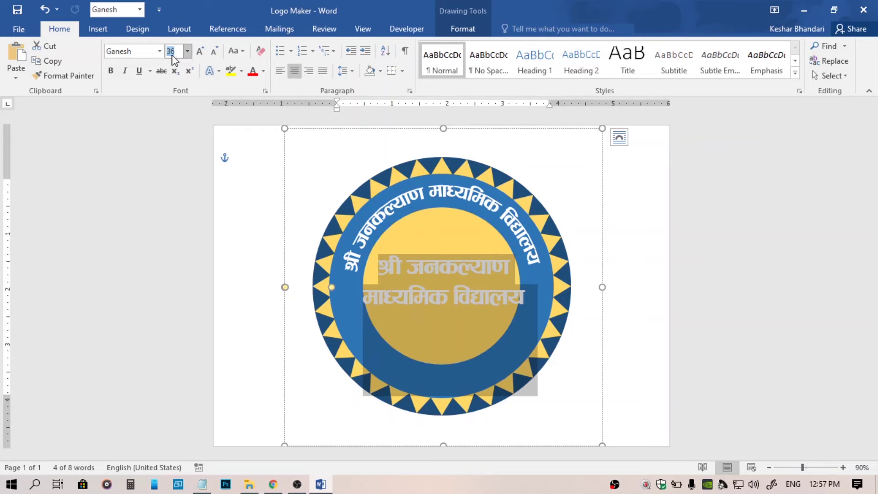
key(Return)
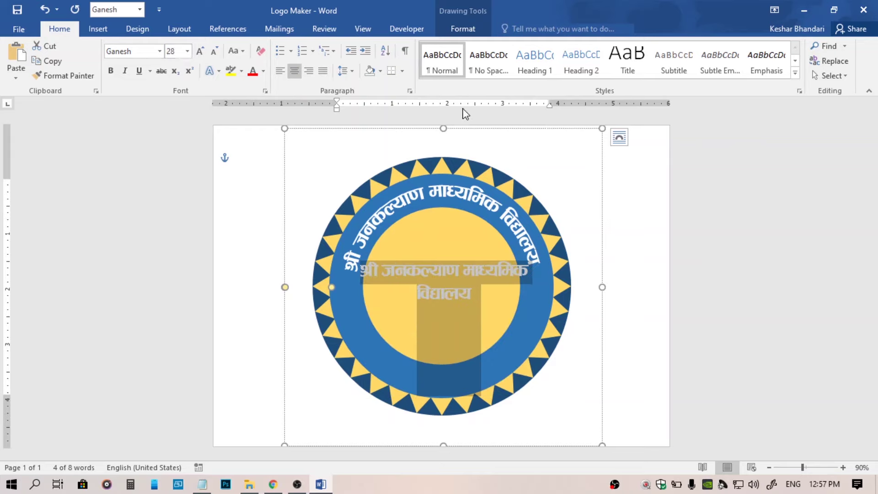
Fill the copied school name's text with standard red
click(460, 29)
click(502, 46)
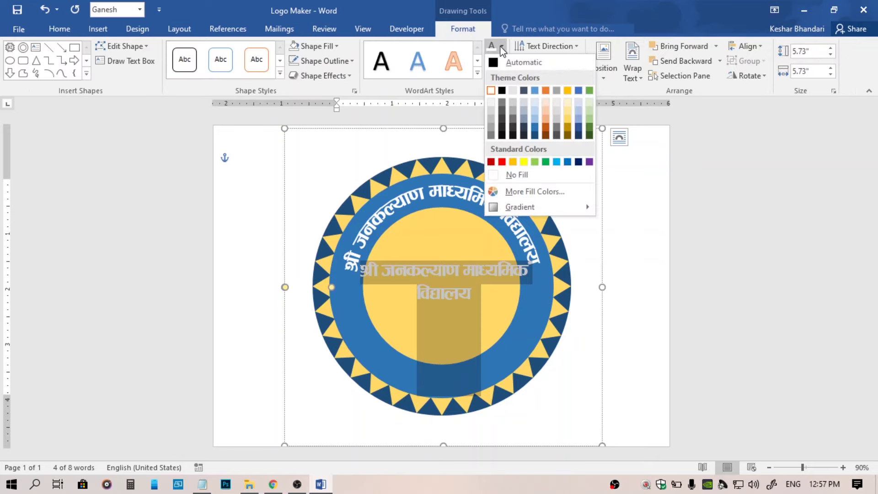
click(502, 162)
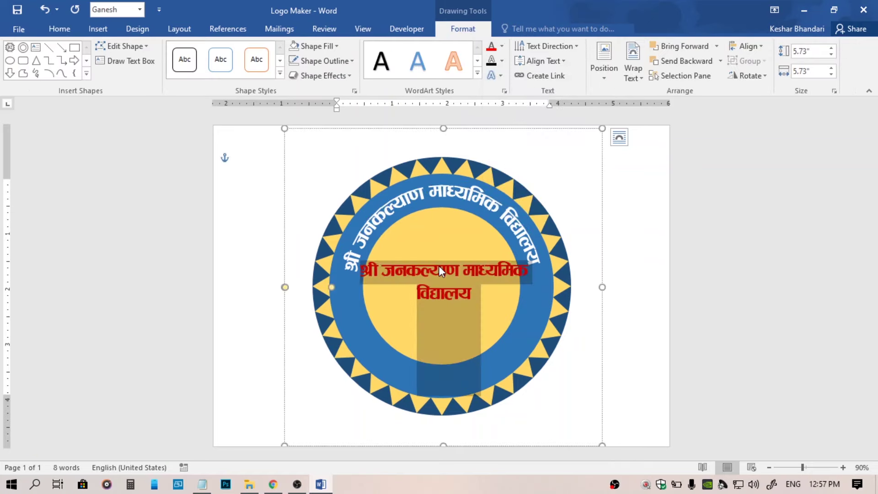
Replace the copied school name with the school's address in Nepali
click(438, 269)
key(ctrl+a)
text(df)
key(BackSpace)
text(*L gu/kflnsf)
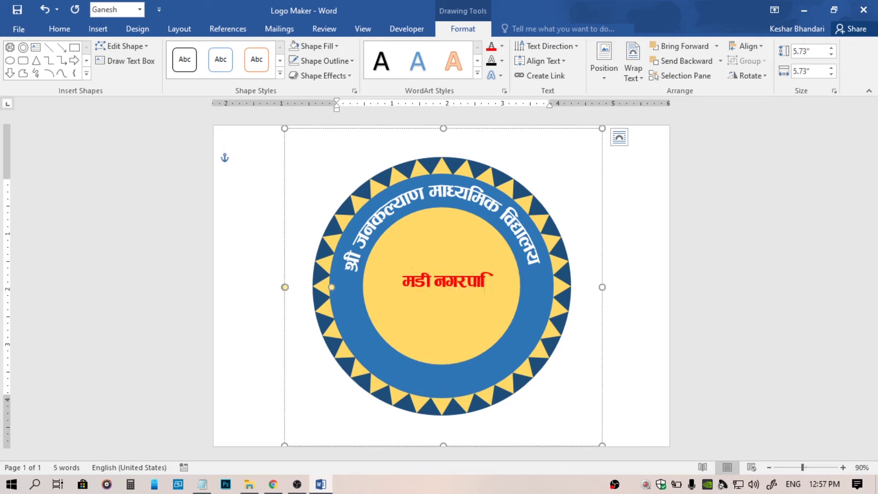
text(-5, lrtjg)
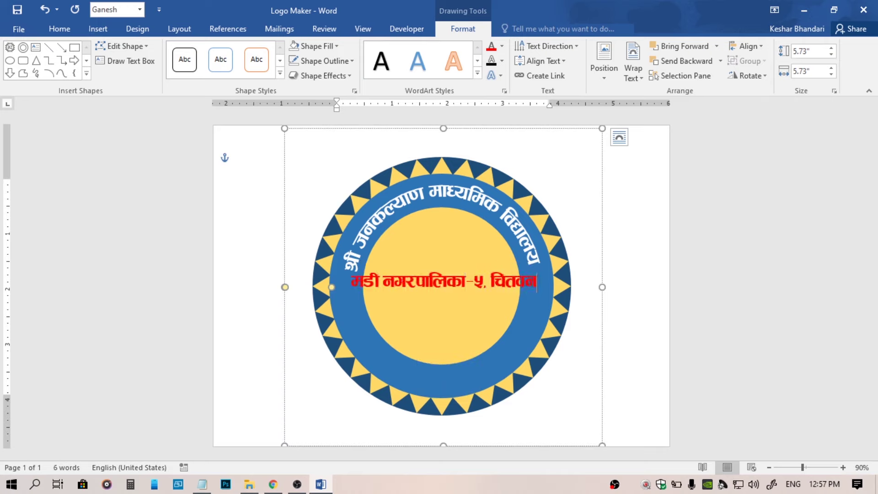
text( g]kfn)
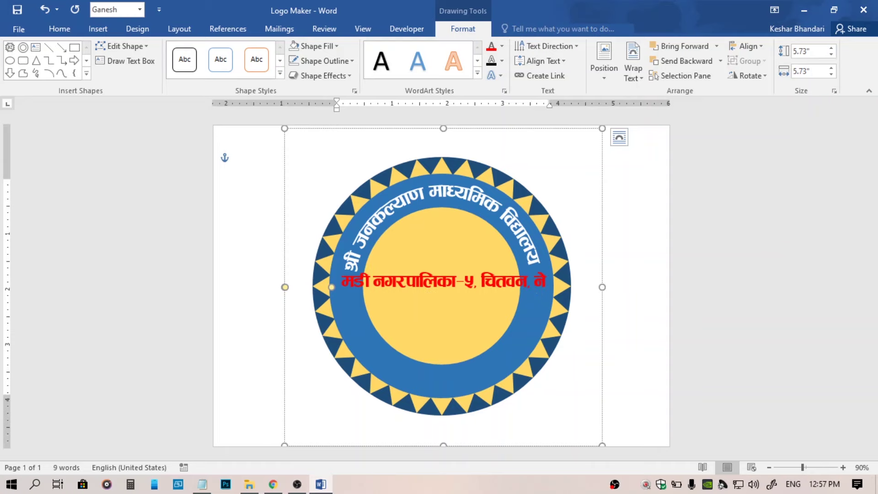
click(618, 302)
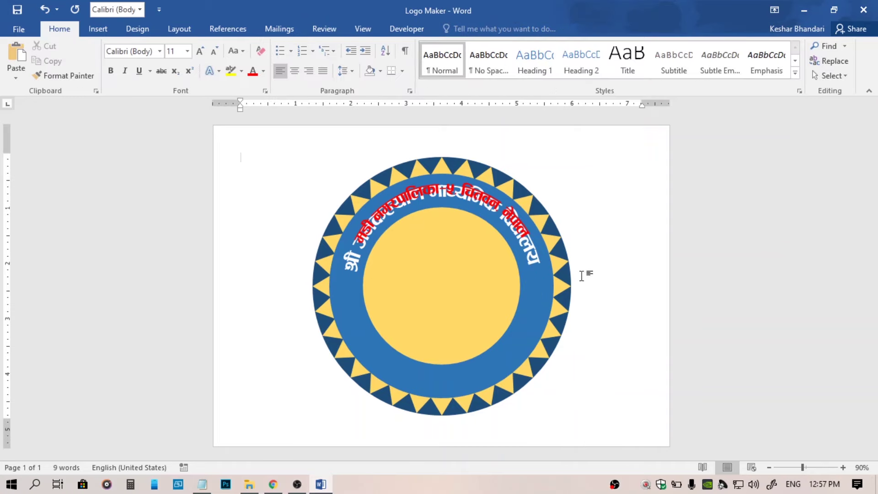
Bend the address text into a downward arch with the second Follow Path transform and fill it with white
click(440, 196)
click(601, 269)
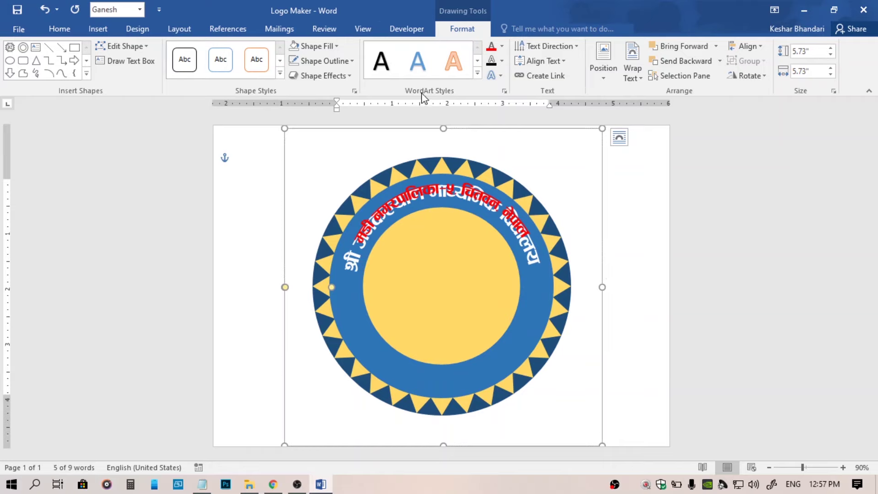
click(494, 76)
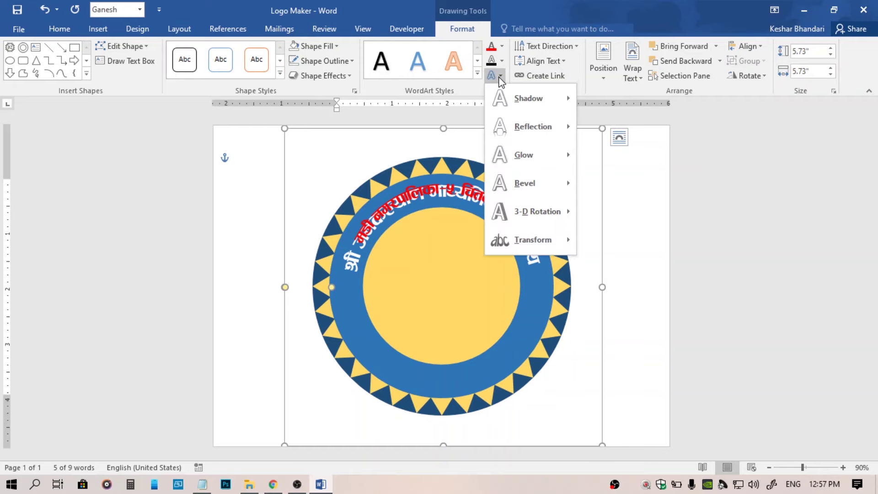
mouse_move(546, 251)
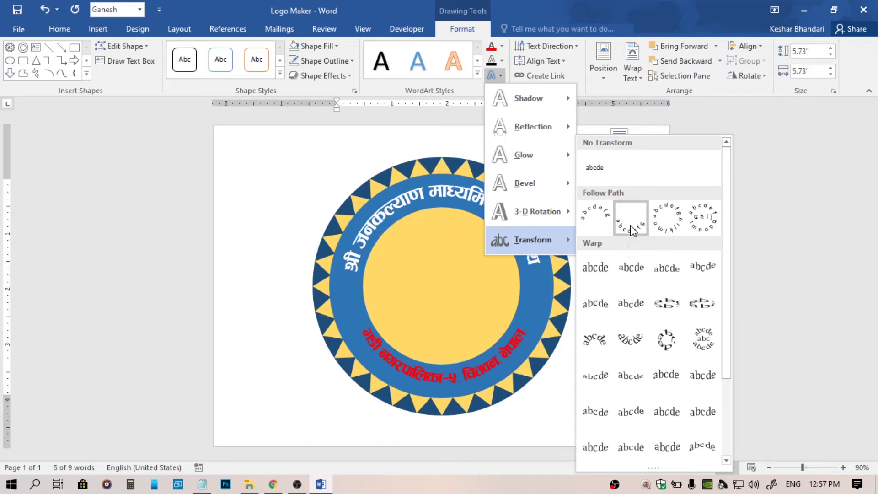
click(633, 225)
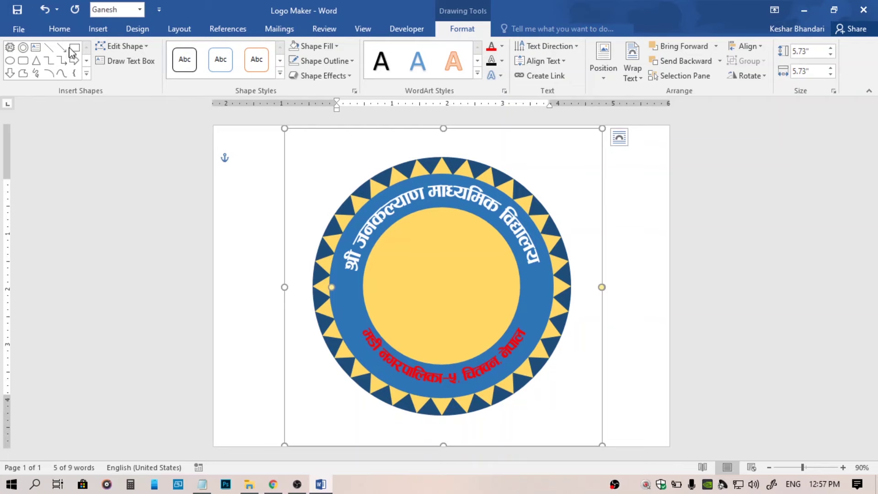
click(502, 47)
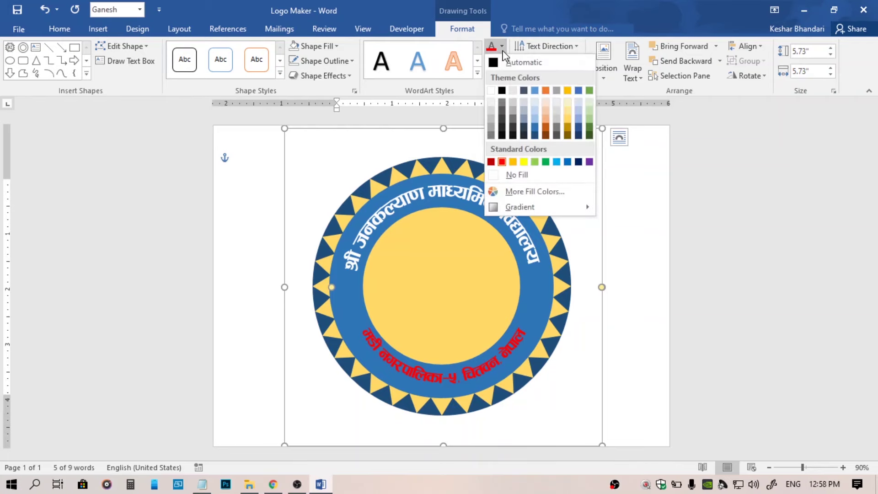
click(491, 90)
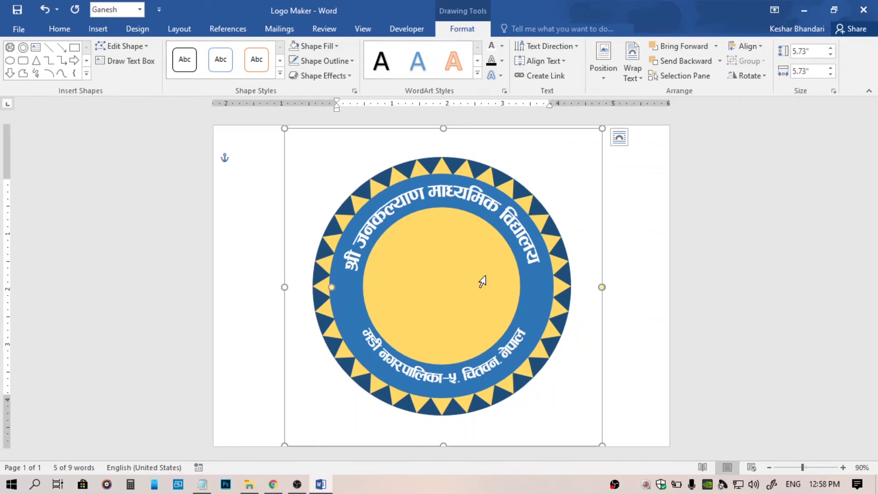
Nudge the address text slightly down so it sits midway across the lower part of the blue band
key(ctrl+Down)
key(ctrl+Down)
key(ctrl+Down)
key(ctrl+Down)
key(ctrl+Down)
key(ctrl+Down)
key(ctrl+Down)
key(ctrl+Down)
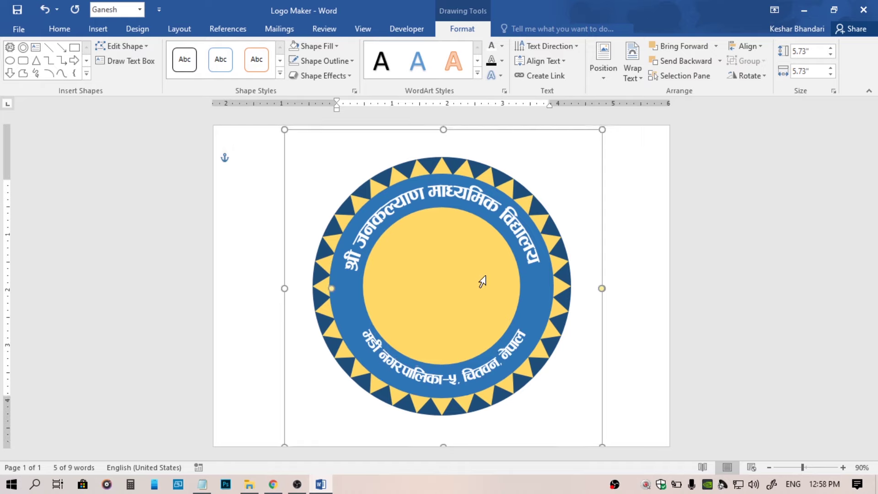
key(ctrl+Up)
key(ctrl+Up)
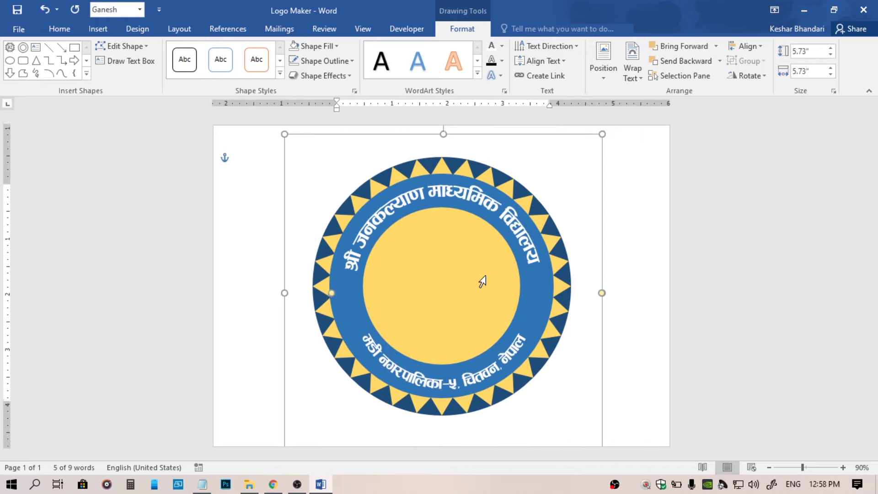
key(ctrl+Up)
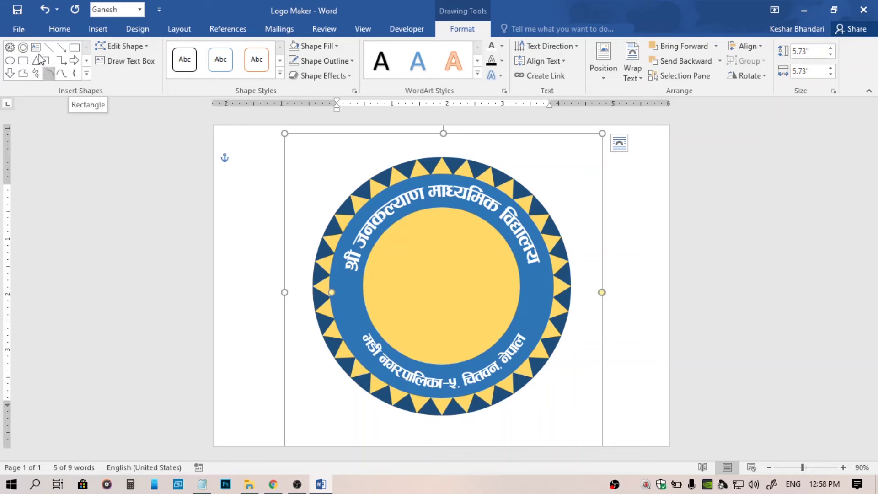
Set the address text's character spacing to Normal
click(60, 28)
click(264, 91)
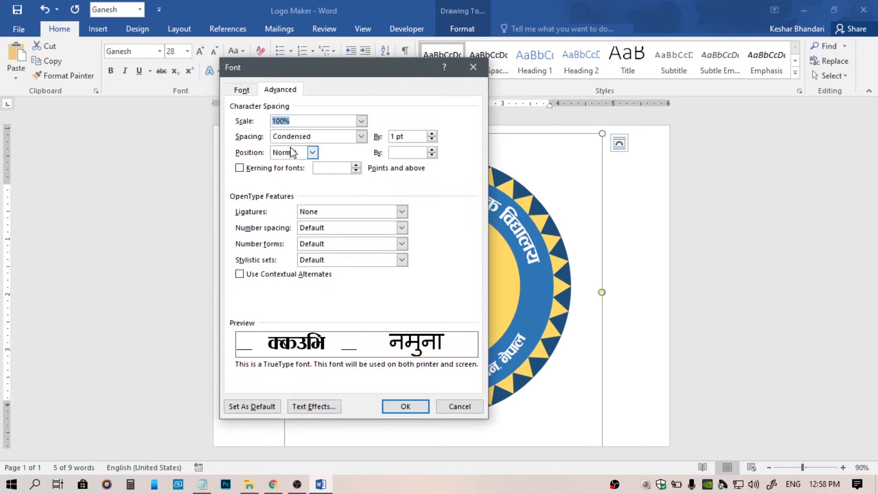
click(361, 137)
click(293, 147)
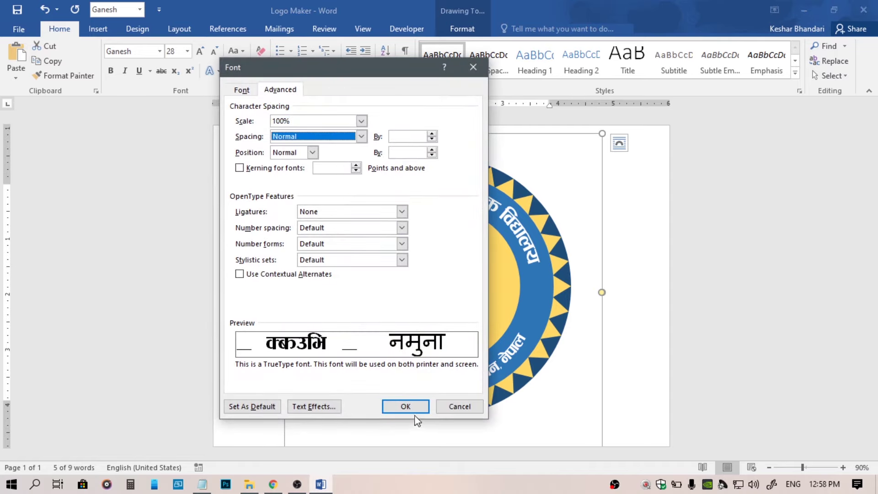
click(406, 406)
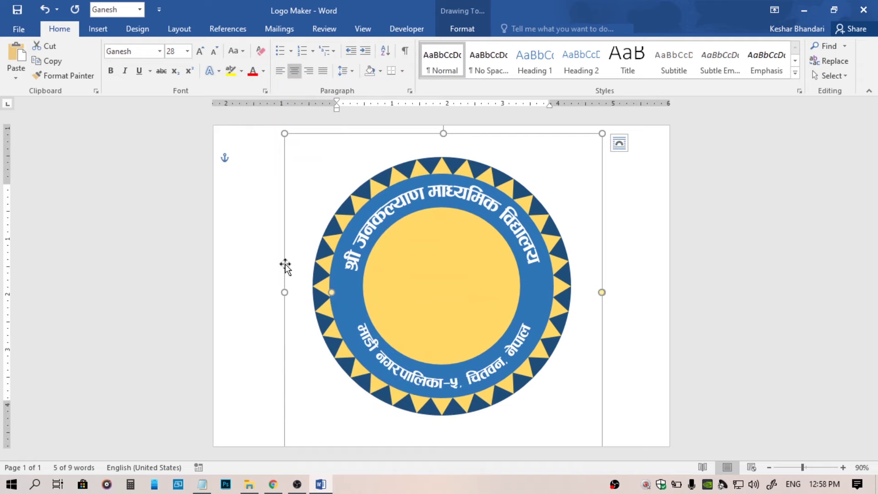
Draw a 6-point star about 0.5" by 0.5" on the left side of the blue band, between the name and address
click(99, 36)
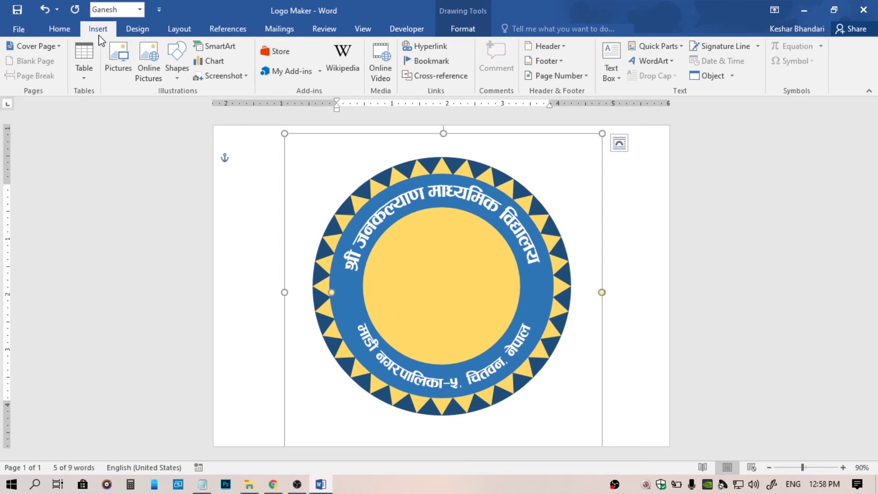
click(176, 73)
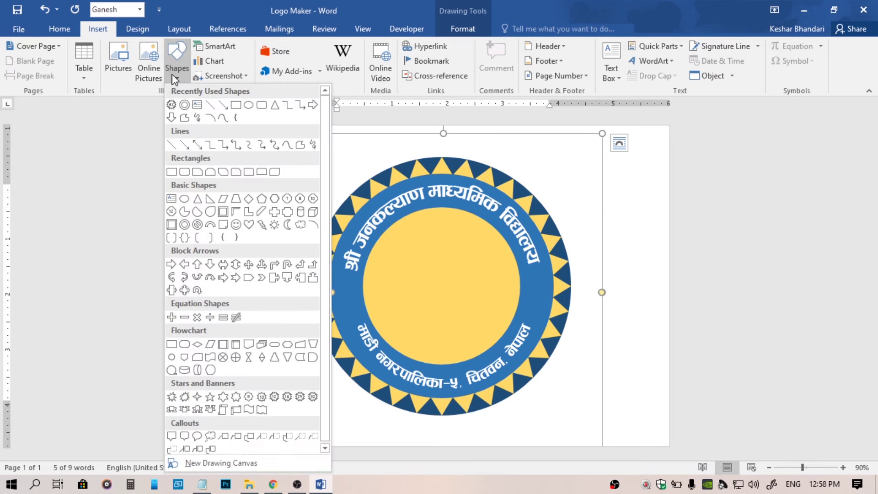
scroll(236, 383, down, 1)
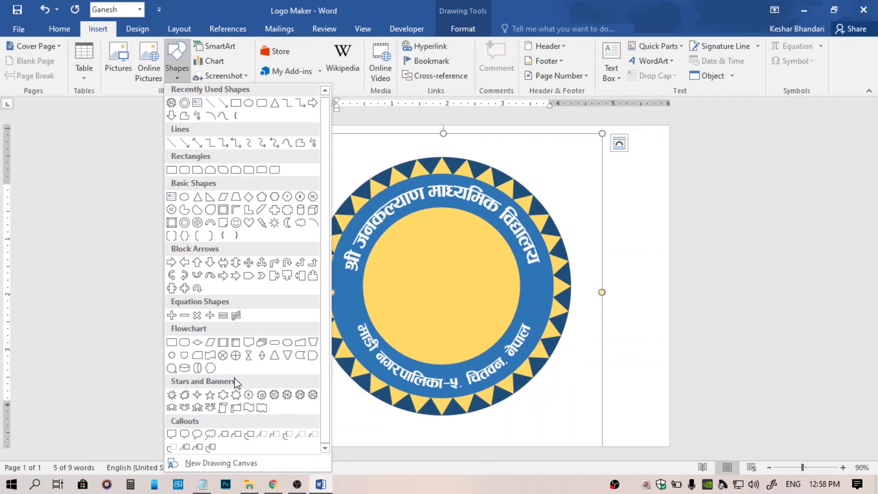
click(223, 395)
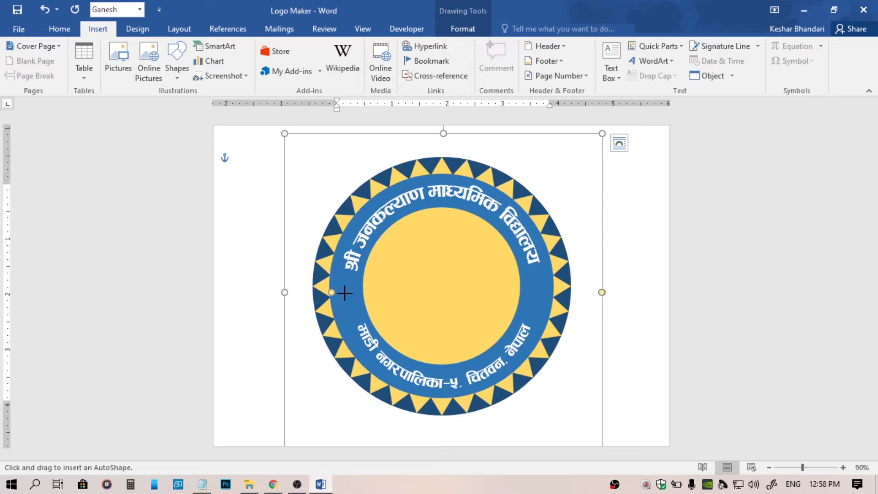
drag(345, 287, 350, 317)
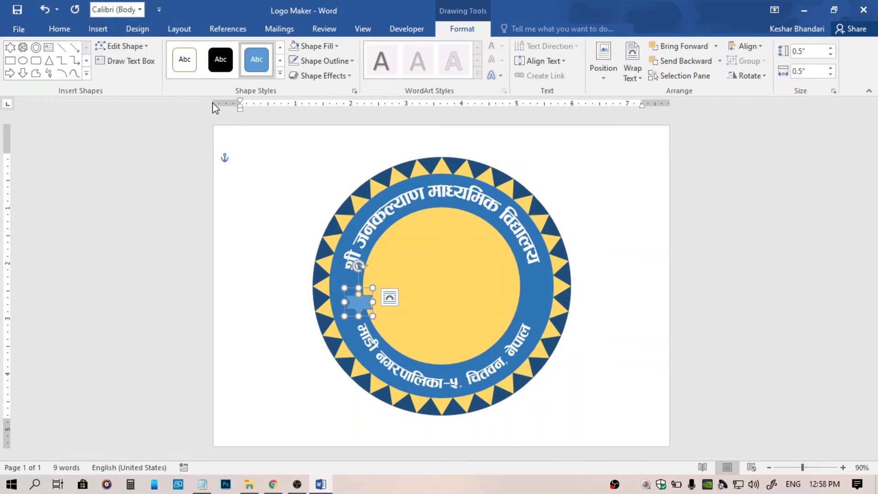
Remove the star's outline and fill it with the same light gold as the central circle
click(348, 60)
click(327, 174)
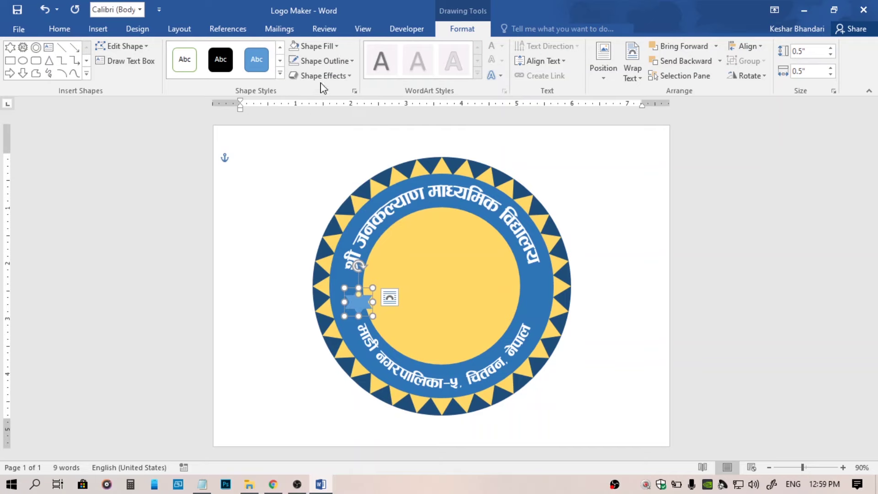
click(337, 48)
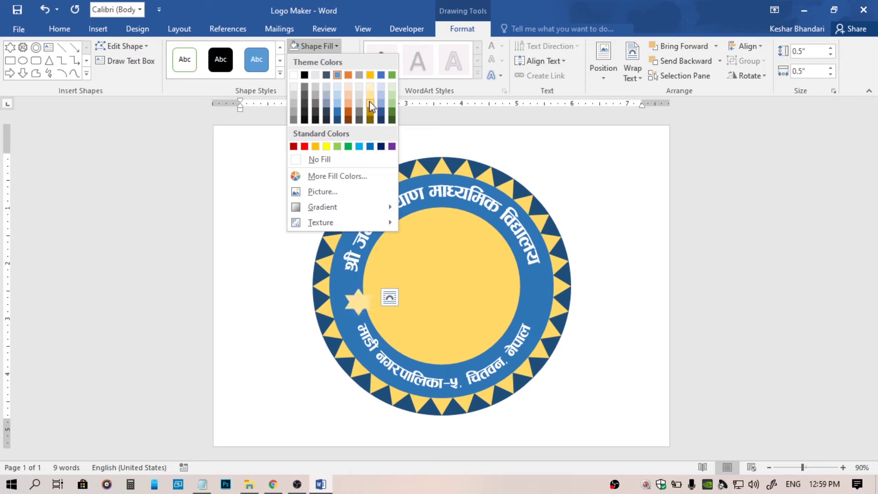
key(Escape)
Move the star fully inside the blue band and shrink it to about 0.42" high by 0.38" wide
click(358, 300)
drag(363, 301, 359, 297)
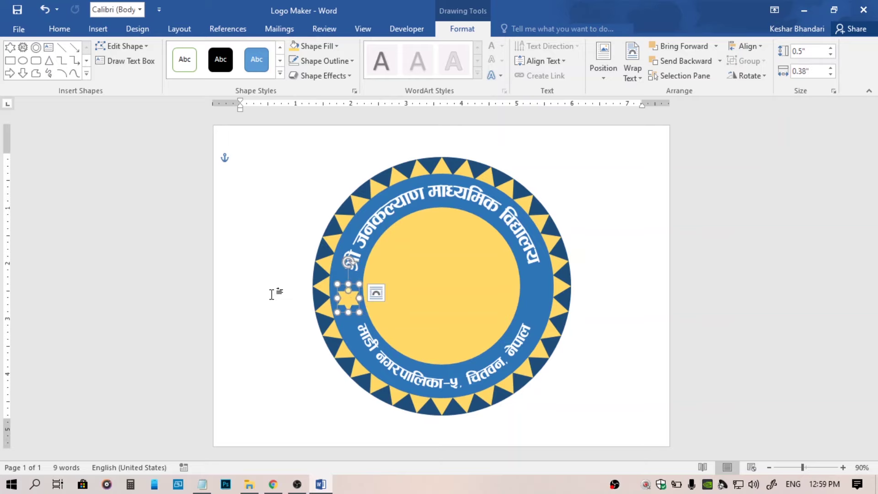
click(273, 297)
click(351, 294)
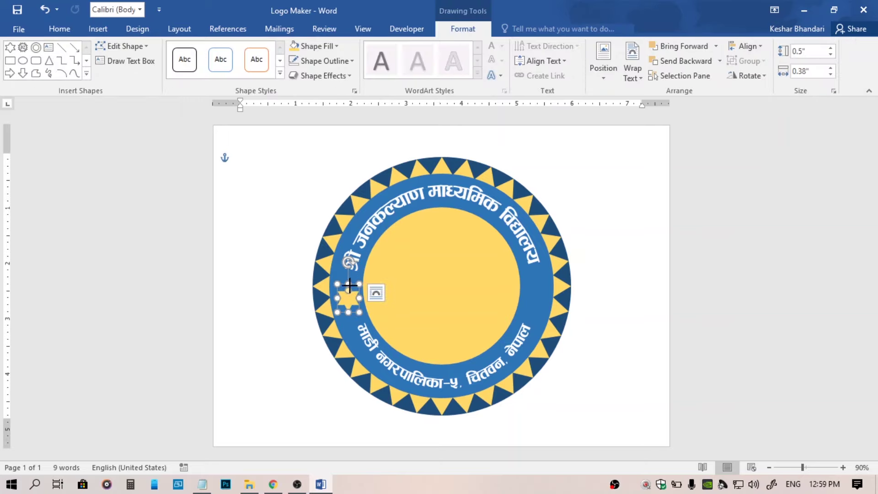
click(269, 280)
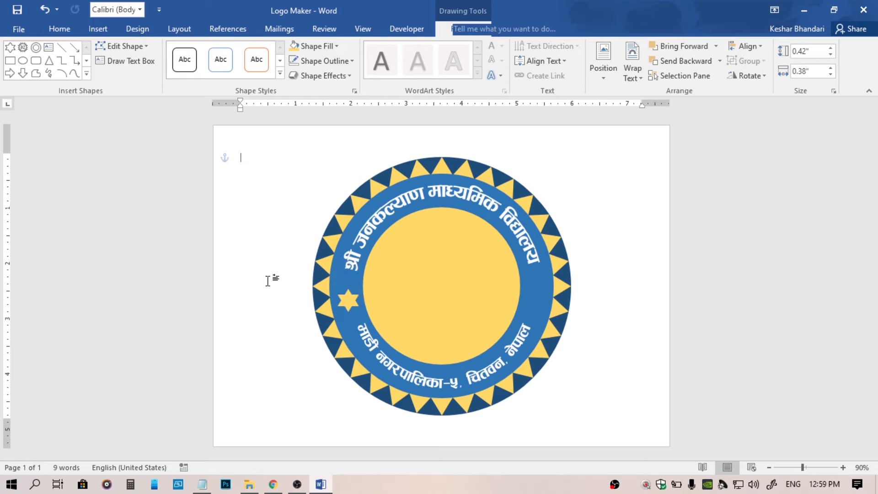
Duplicate the star straight across to the right side of the blue band and nudge both stars slightly up
click(350, 301)
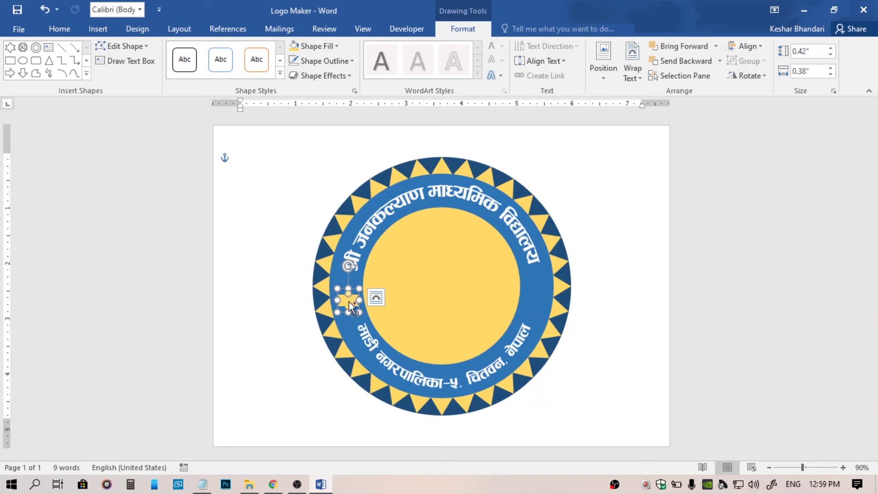
drag(349, 302, 531, 293)
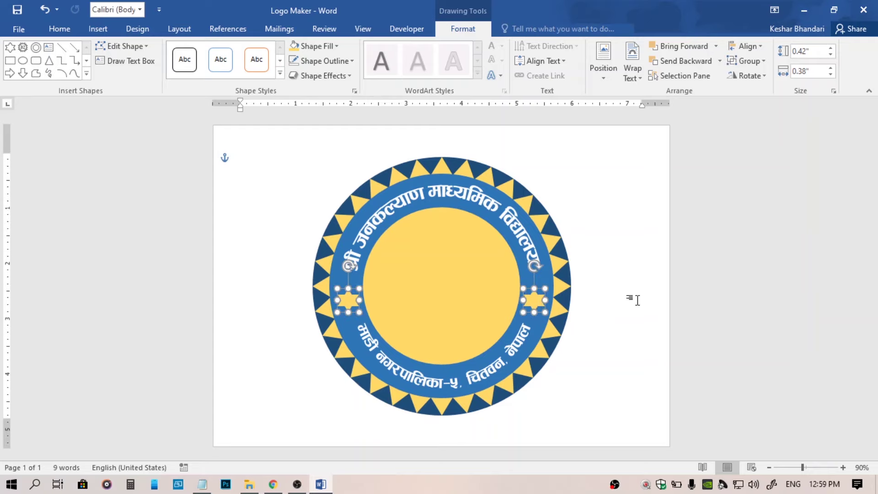
click(637, 299)
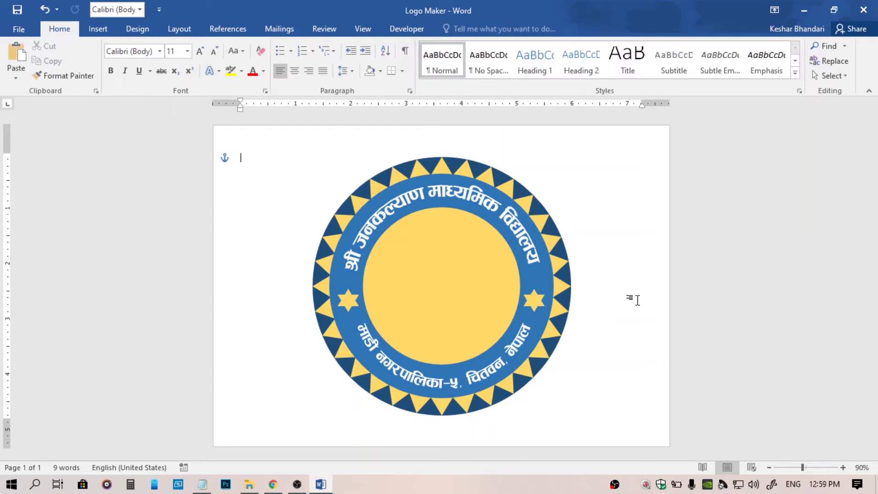
click(356, 299)
shift+click(532, 301)
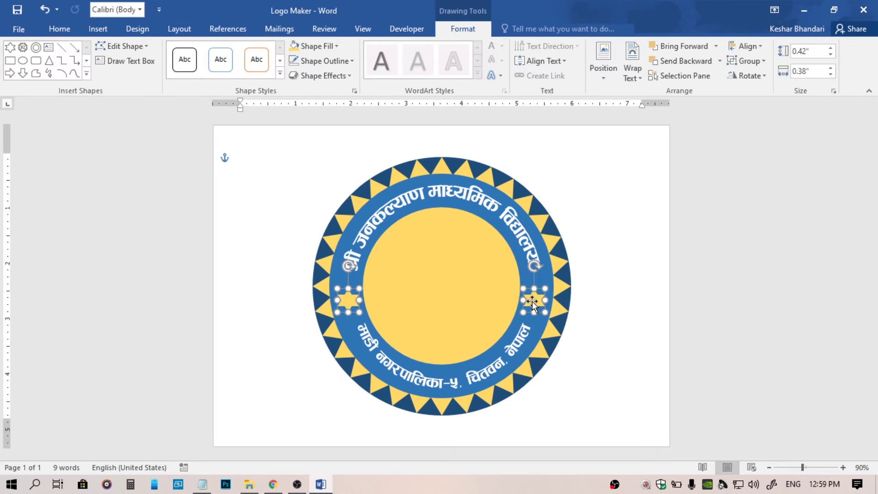
click(427, 290)
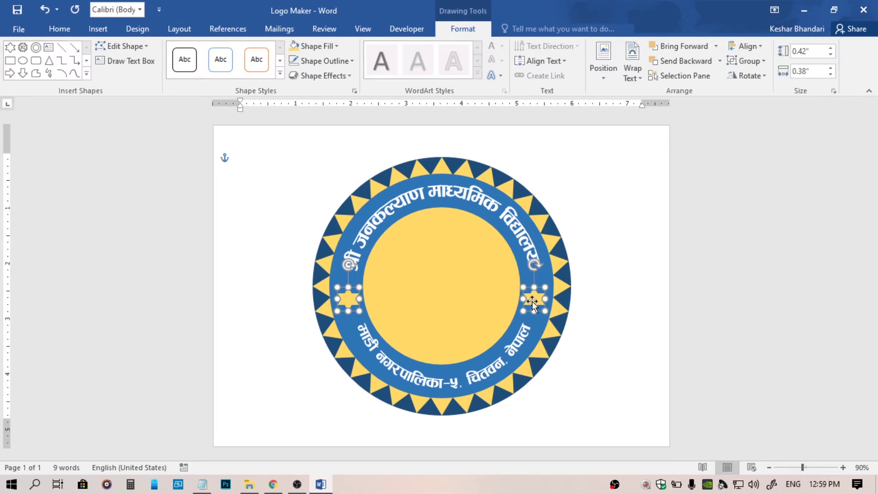
Draw a circle about 2.64" in diameter at the left of the page, overlapping the logo
click(103, 32)
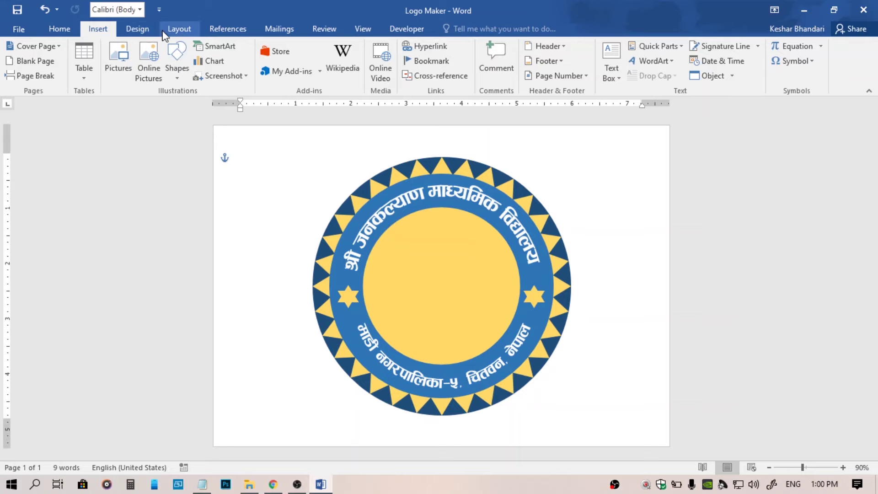
click(146, 32)
click(99, 29)
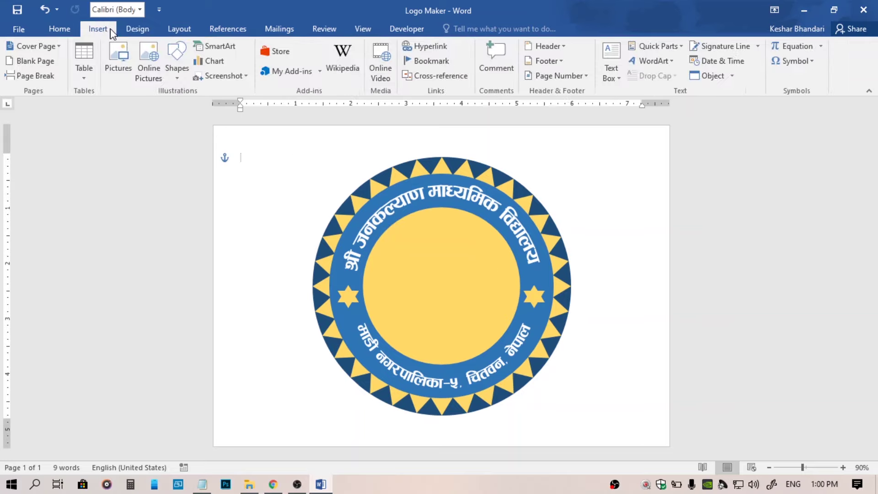
click(174, 70)
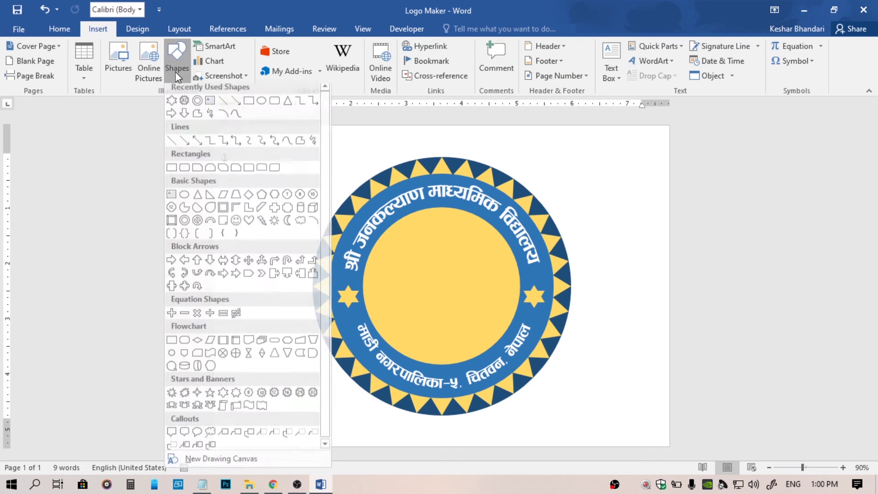
click(261, 106)
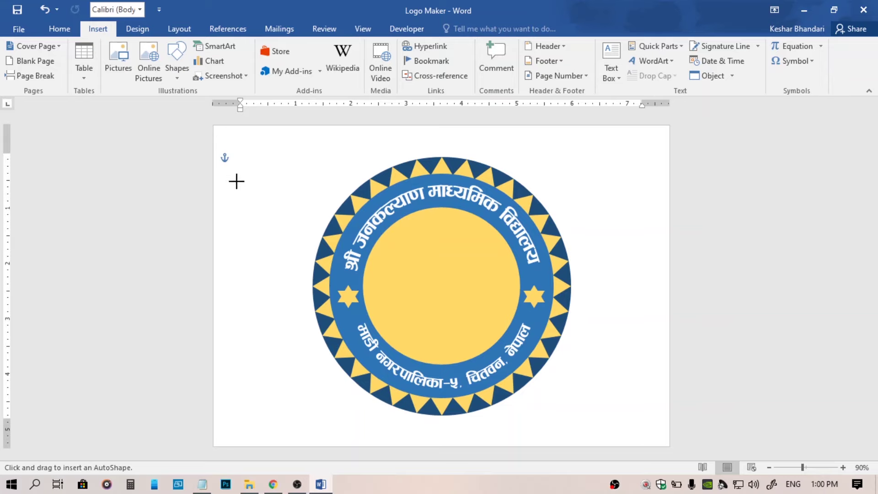
drag(236, 181, 314, 329)
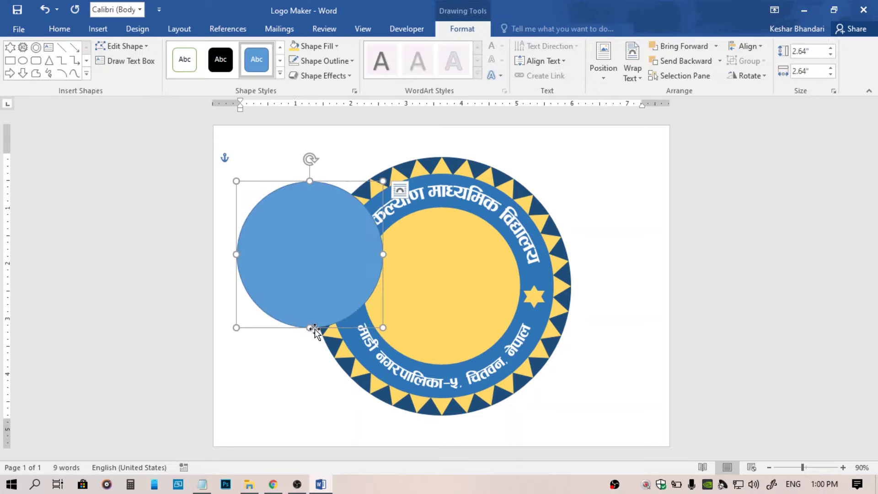
Fill the new circle with white, then centre and enlarge it to cover the logo's gold central disc
click(337, 47)
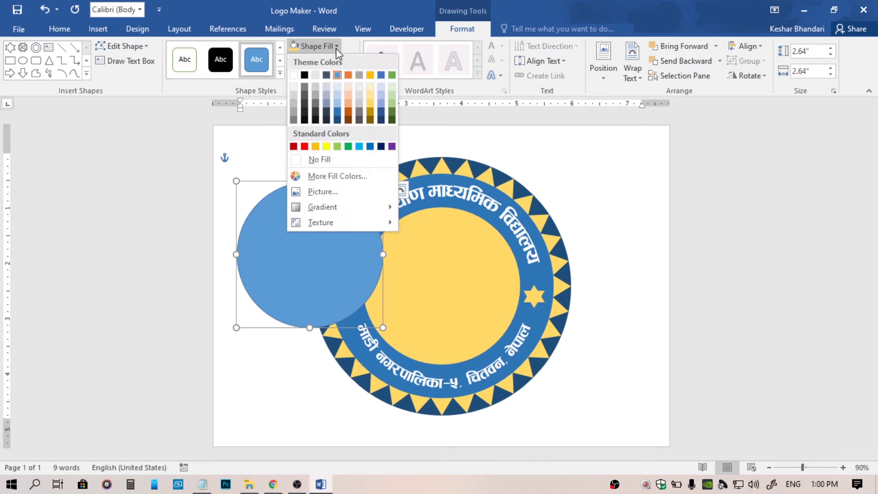
click(293, 77)
drag(310, 226, 436, 254)
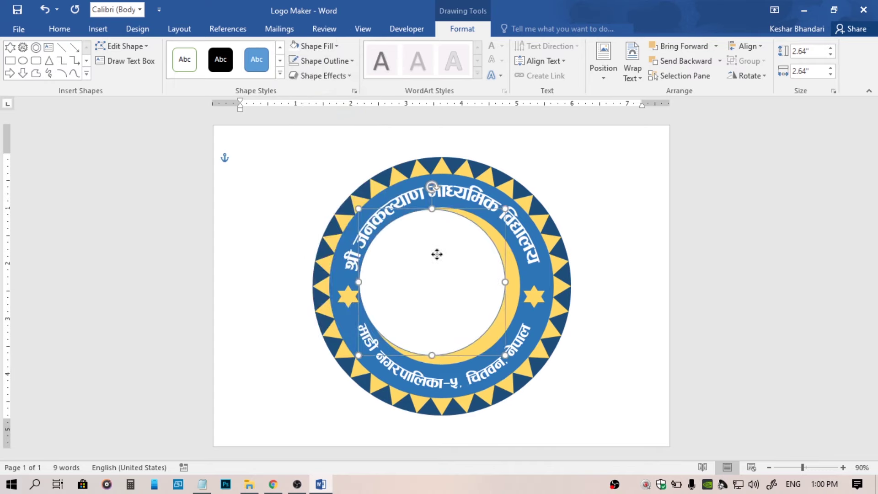
click(789, 286)
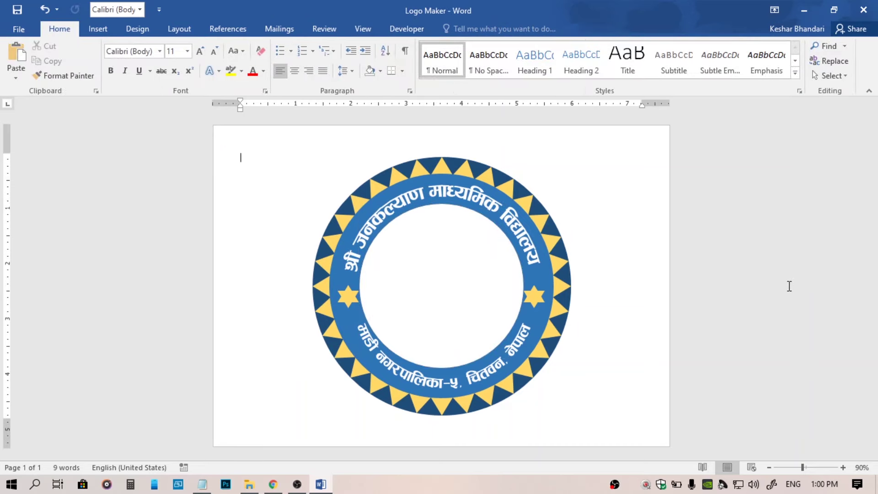
Draw an isosceles triangle about 1.49" high by 1.73" wide in the upper-left area of the page
click(110, 29)
click(185, 79)
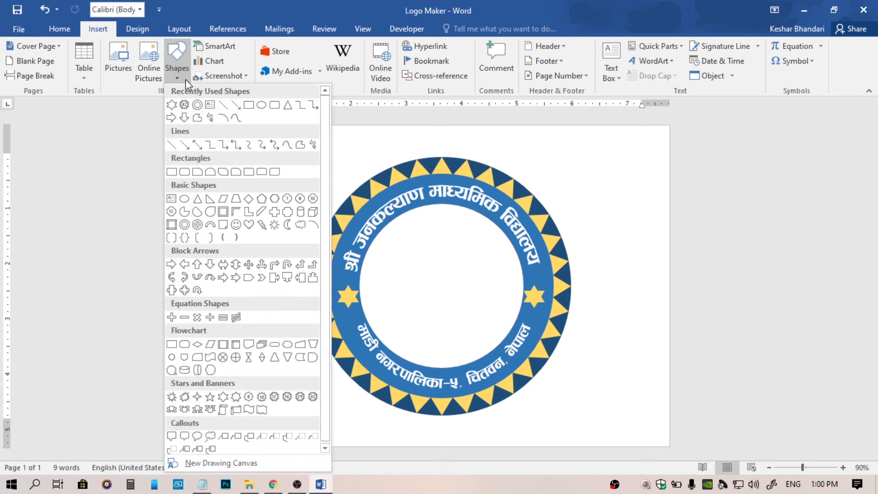
click(287, 108)
drag(238, 151, 286, 234)
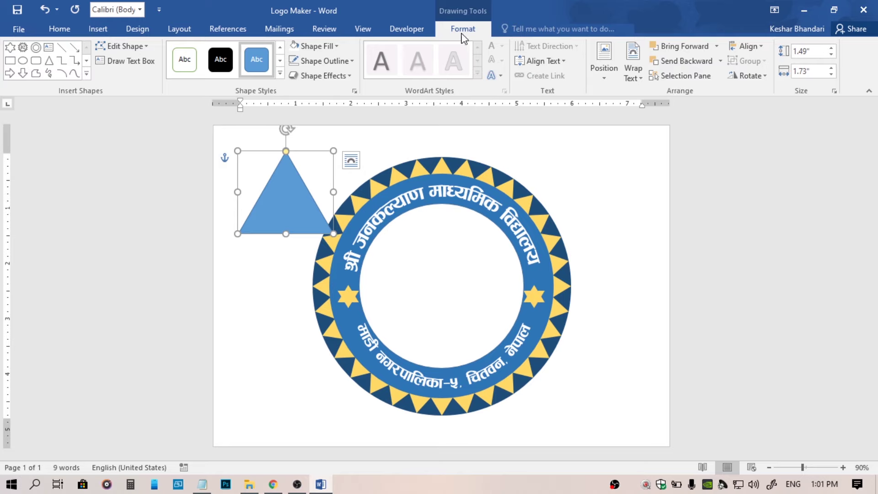
Set the triangle to no fill with a black 1½ pt outline
click(337, 46)
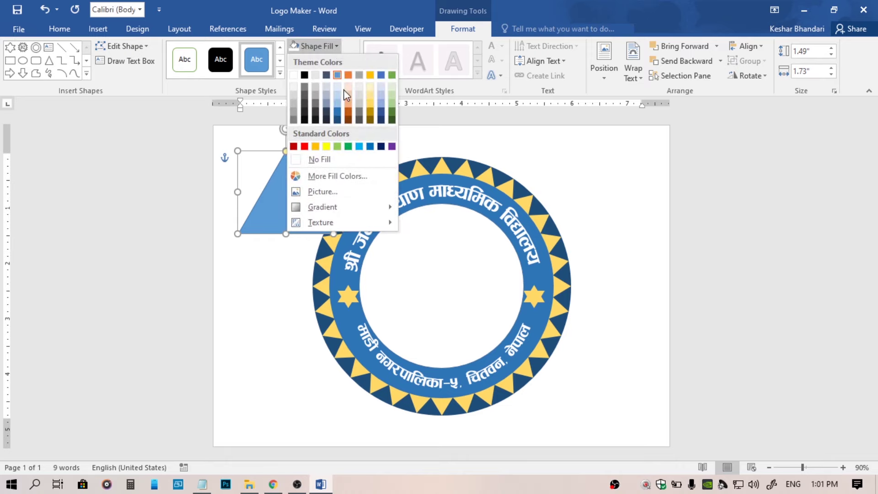
click(319, 159)
click(353, 61)
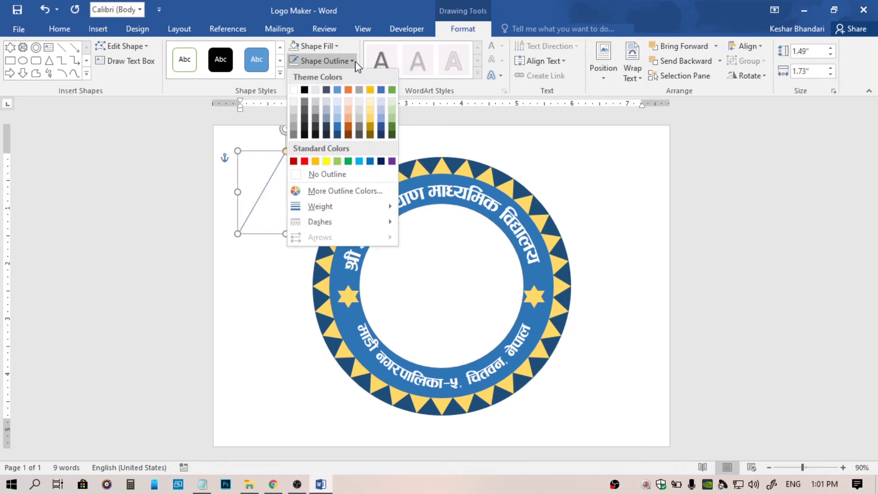
click(304, 90)
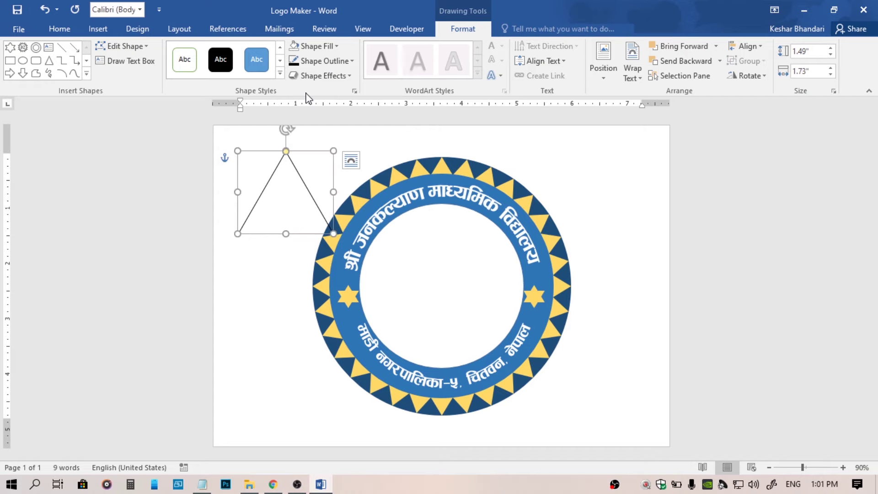
click(352, 62)
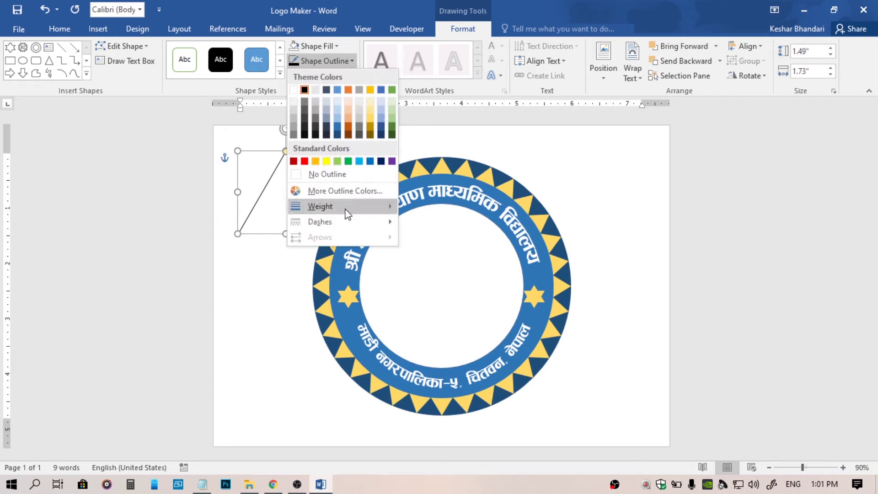
mouse_move(314, 212)
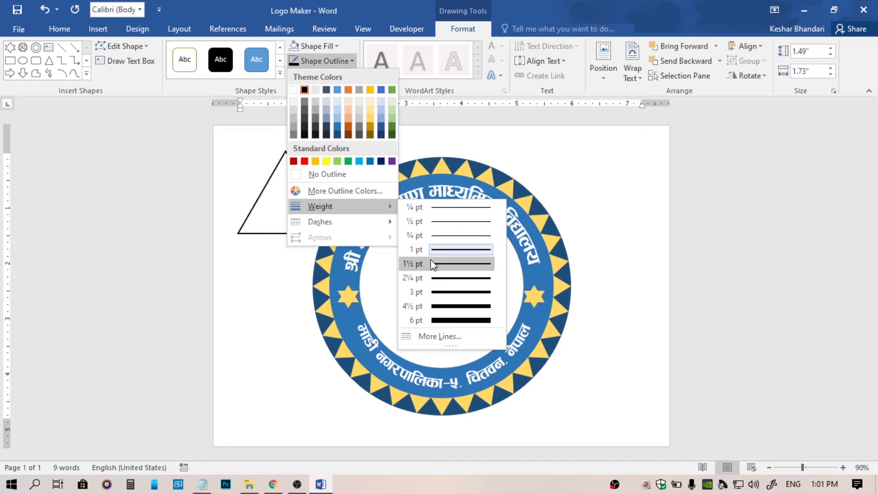
click(460, 265)
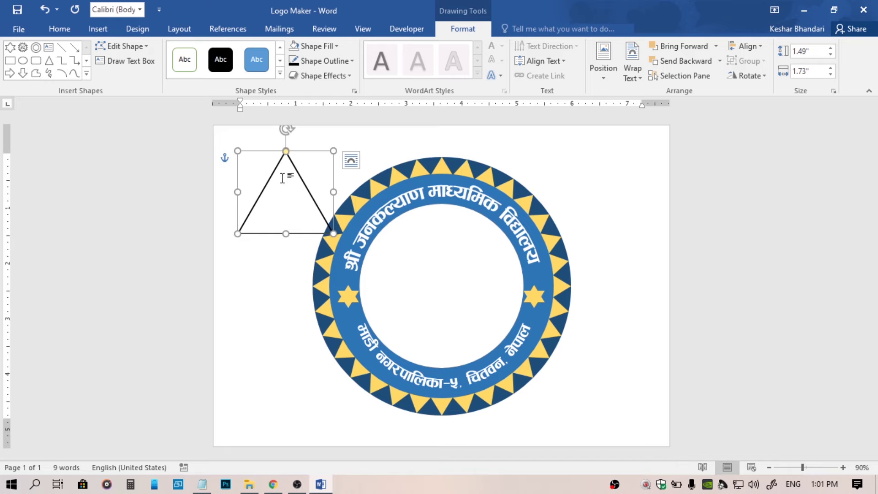
Duplicate the triangle, rotate the copy upside down, and overlap it with the original to form a six-pointed star
drag(299, 178, 287, 174)
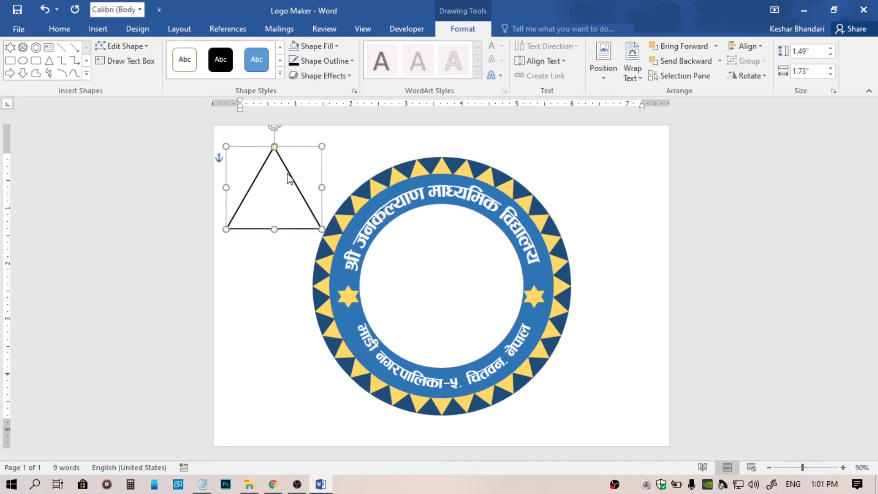
key(ctrl+c)
key(ctrl+v)
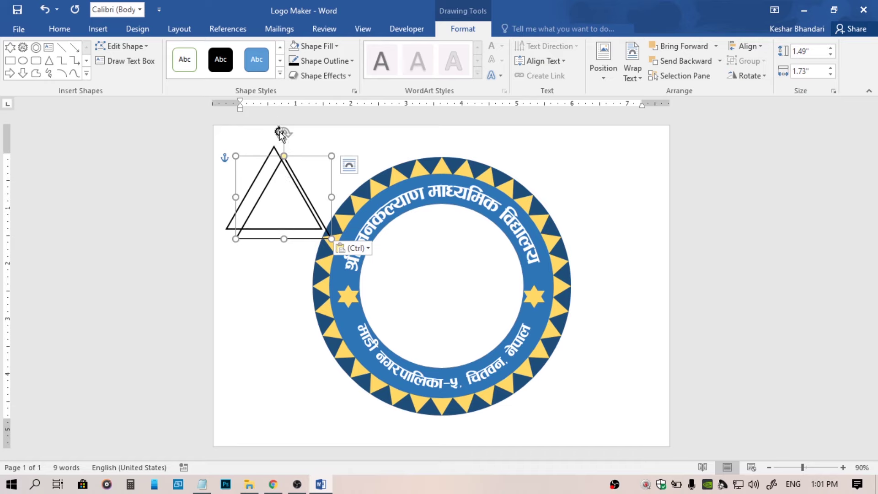
drag(279, 133, 280, 261)
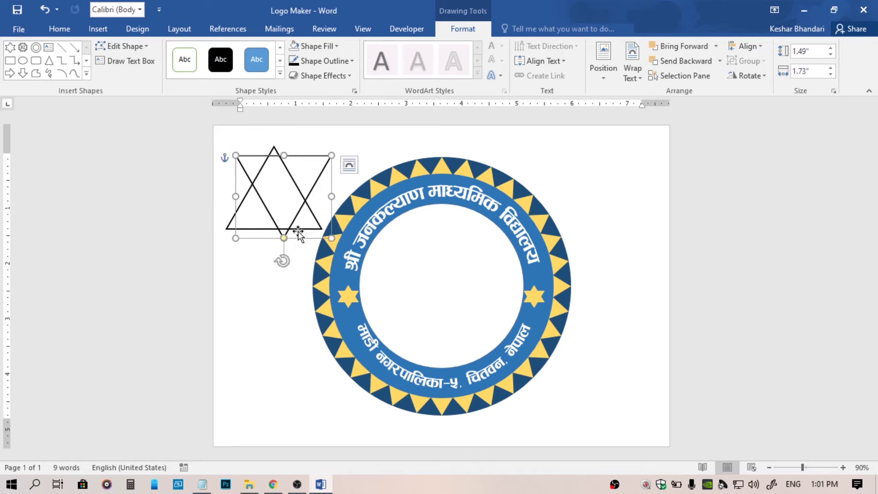
drag(309, 190, 299, 202)
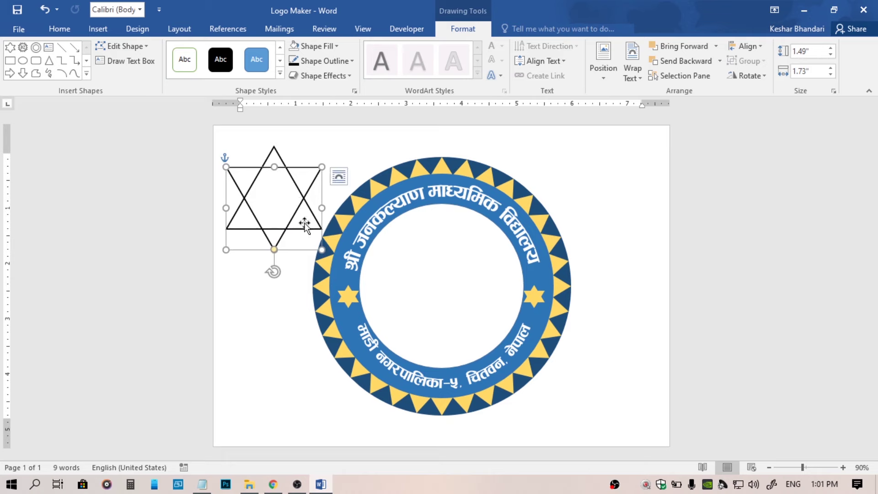
Select both overlapping triangles of the six-pointed star and group them into one object
click(279, 314)
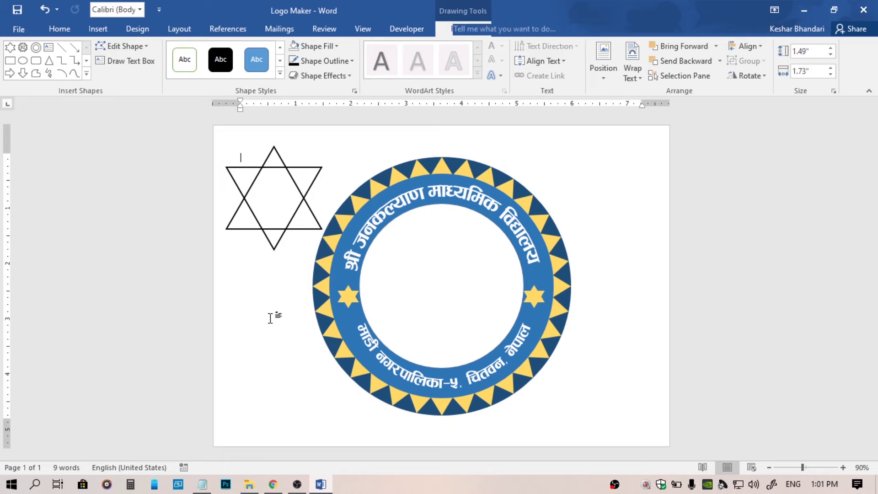
click(275, 150)
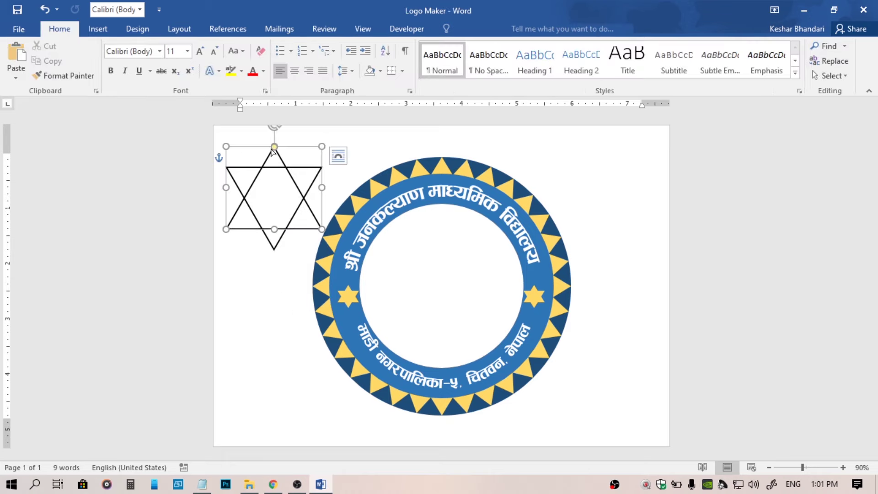
ctrl+click(279, 245)
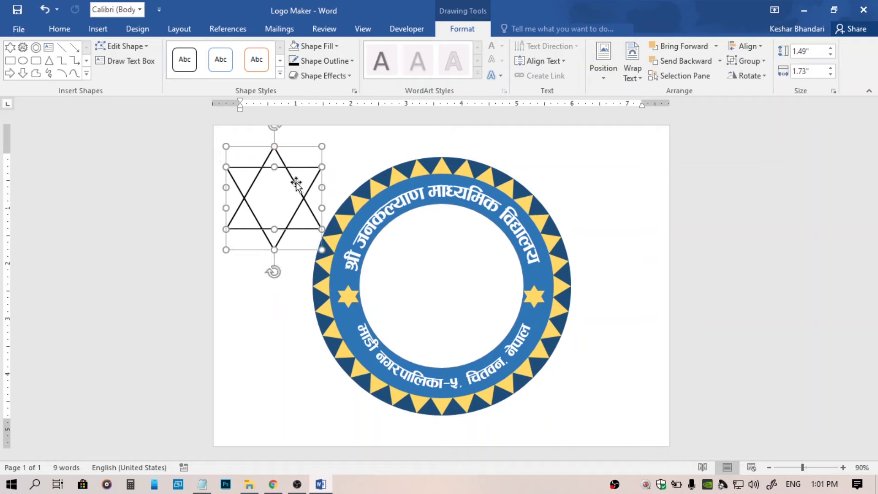
right_click(297, 182)
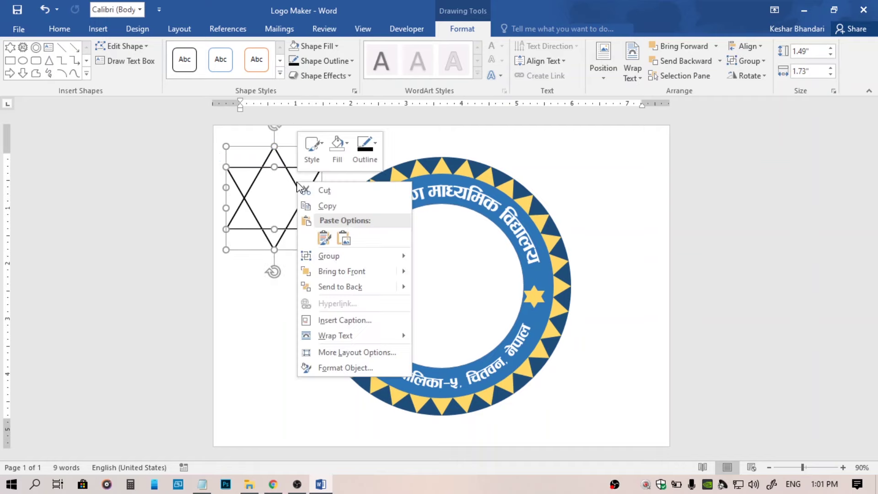
mouse_move(316, 255)
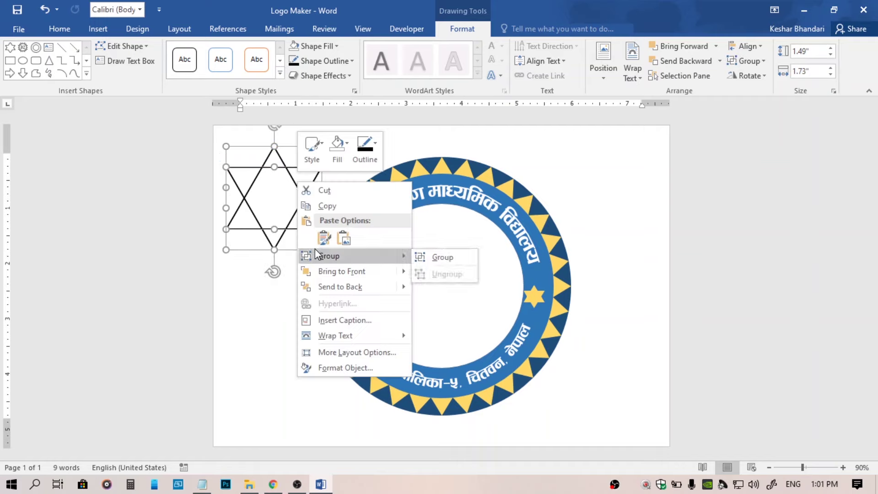
click(435, 254)
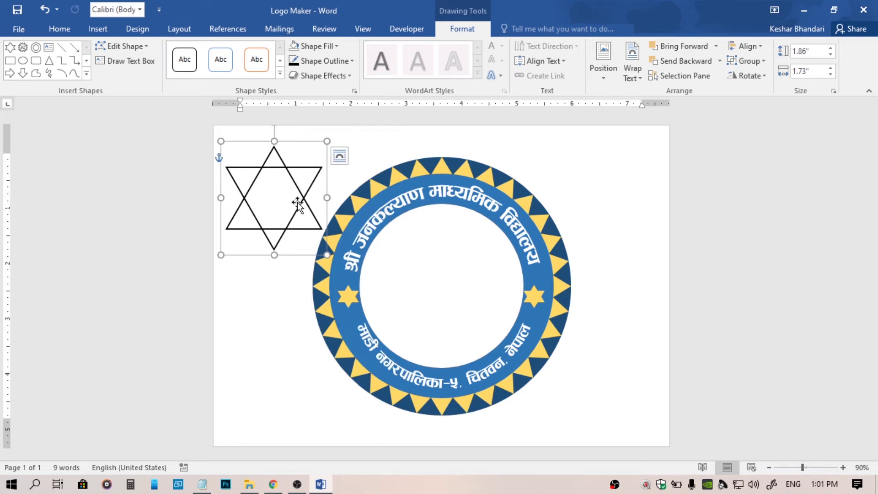
Centre the grouped star on the page, enlarge it to nearly fill the logo's white disc, and re-centre it
click(603, 61)
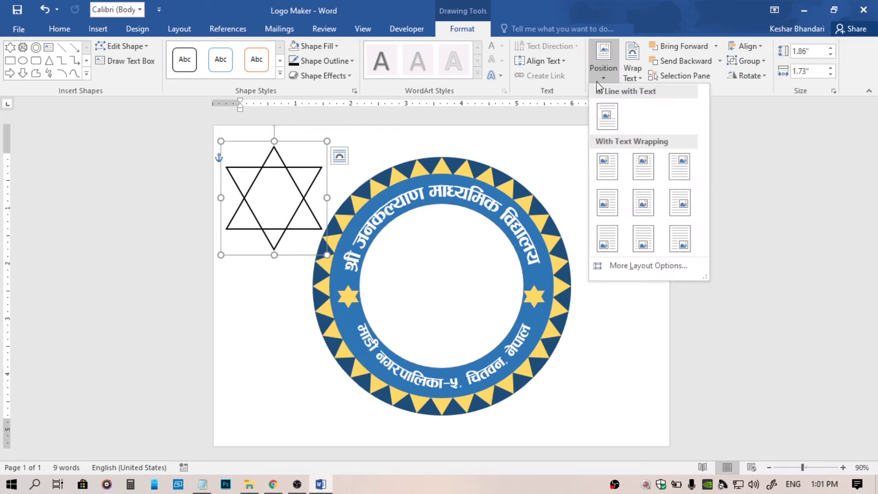
click(643, 201)
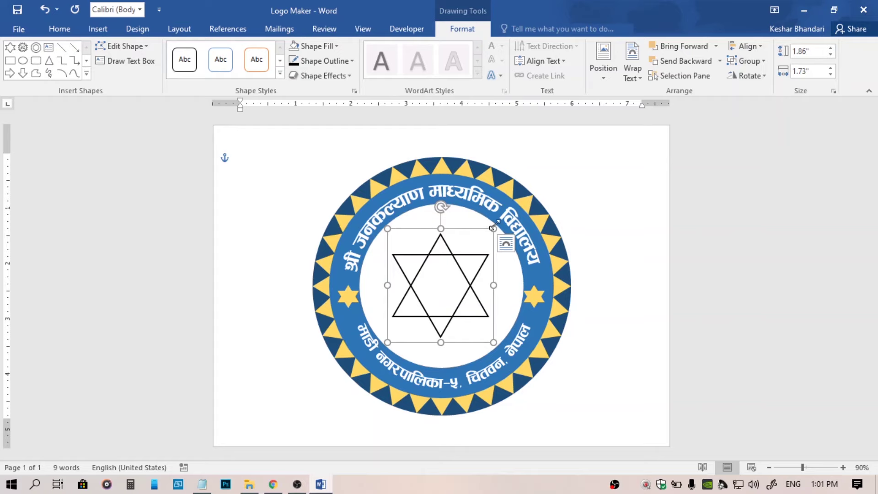
drag(493, 227, 530, 190)
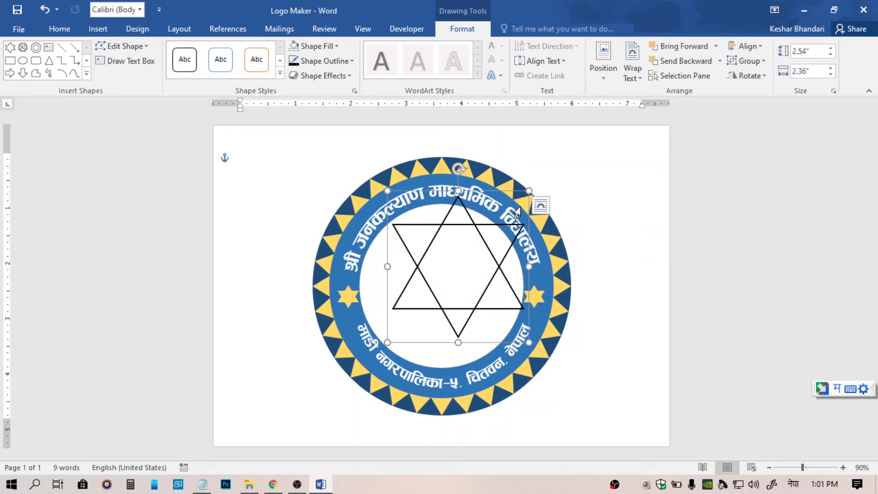
click(603, 68)
click(645, 194)
click(702, 253)
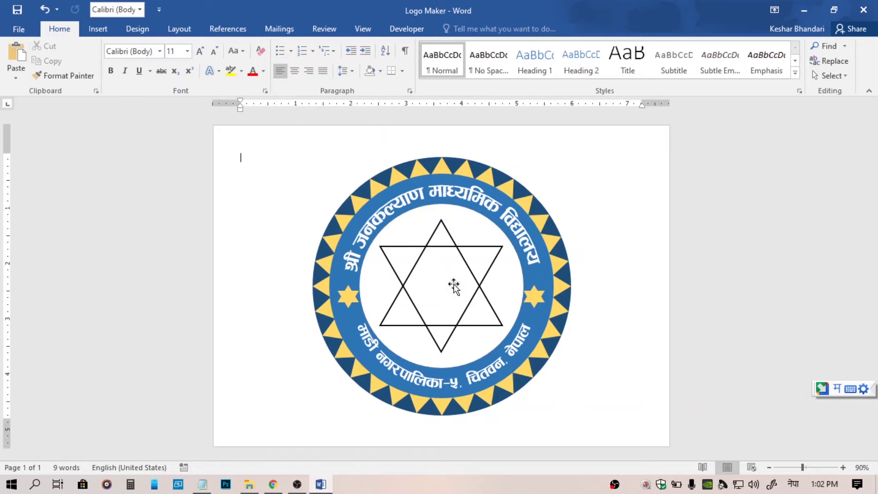
Switch to Chrome and browse Flaticon's book icons, viewing the download page of an outlined open-book icon
key(alt+Tab)
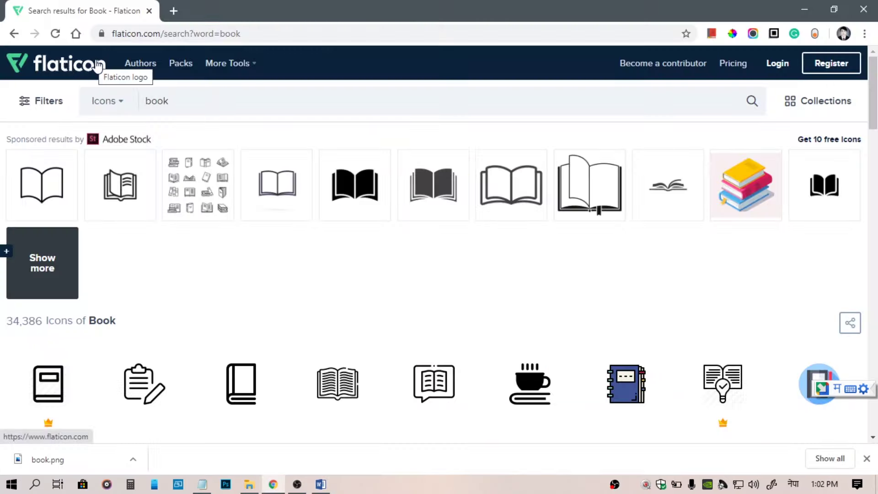
drag(182, 102, 152, 102)
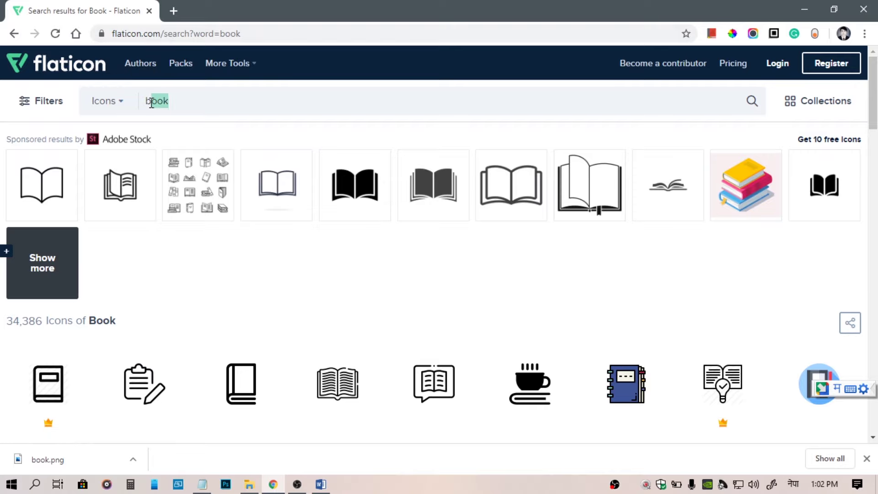
click(157, 239)
scroll(157, 238, down, 4)
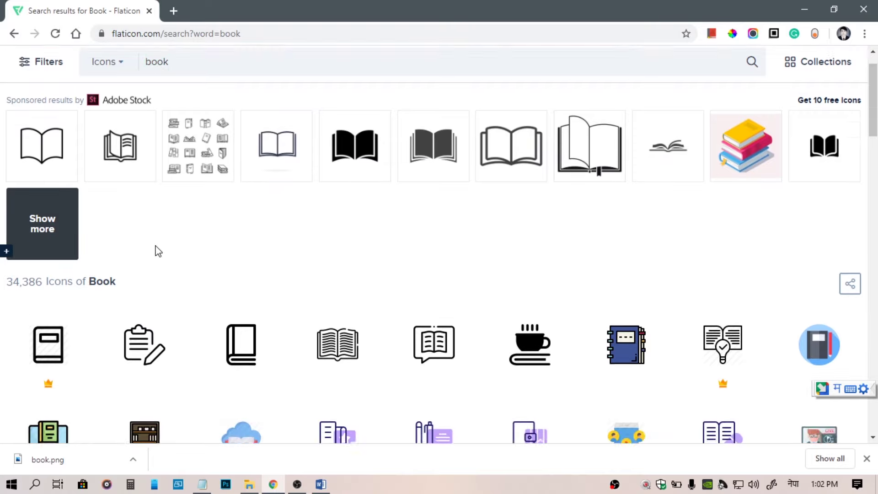
scroll(156, 252, down, 6)
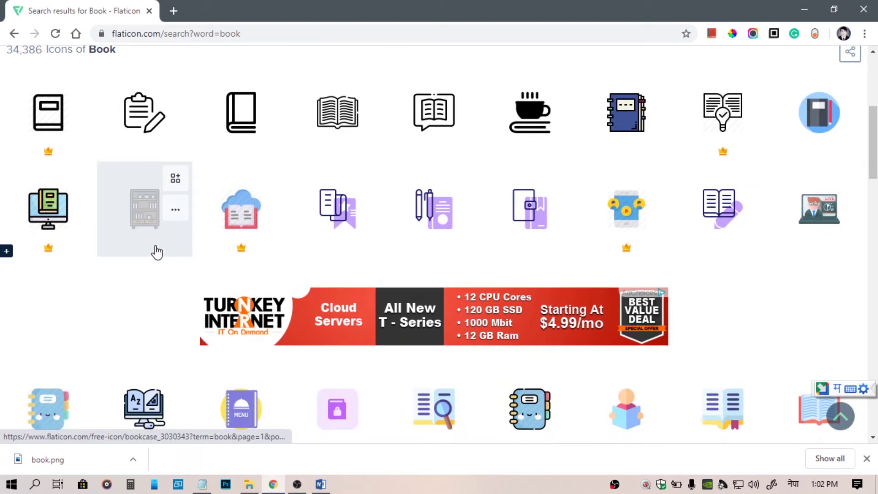
scroll(157, 252, down, 1)
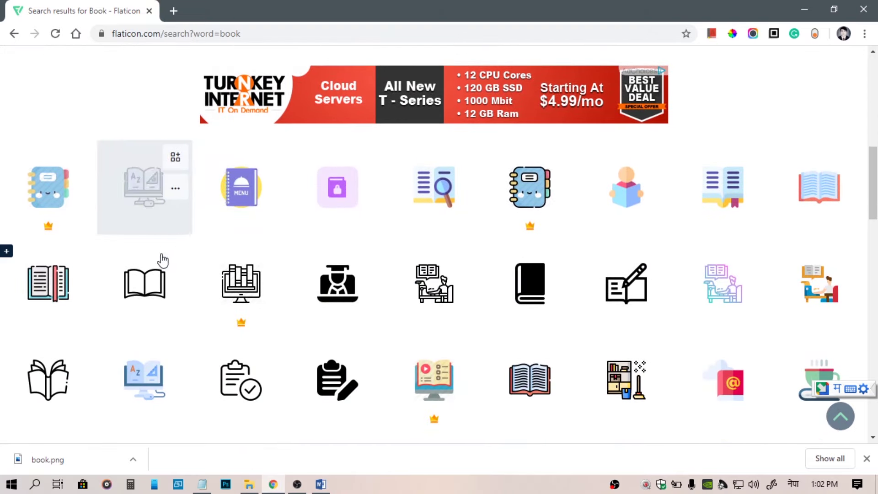
click(154, 280)
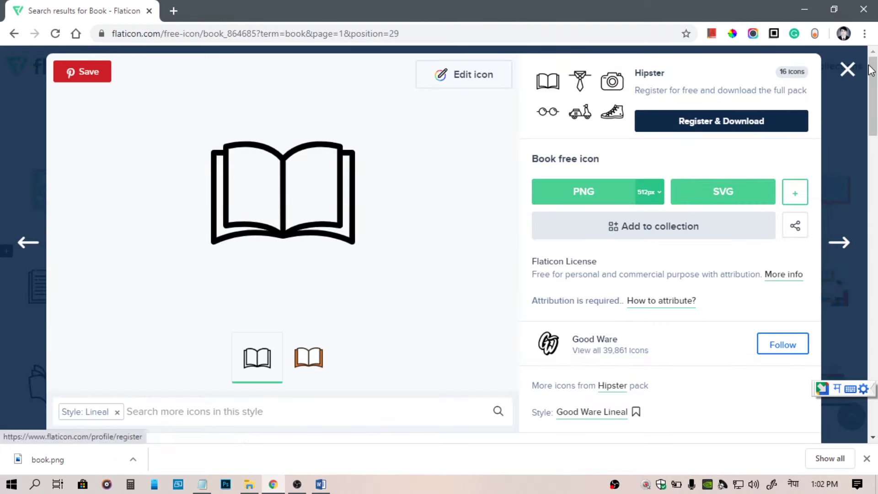
click(847, 71)
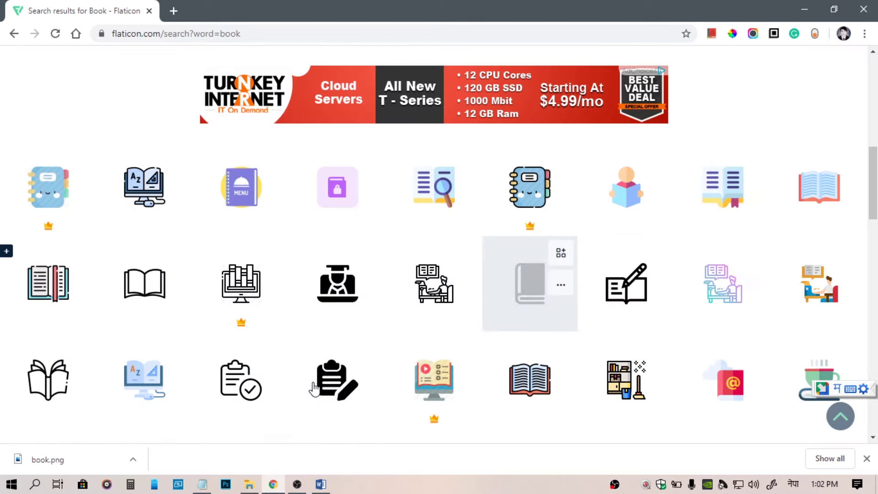
Switch back to Word and insert the book picture from the Downloads folder
key(alt+Tab)
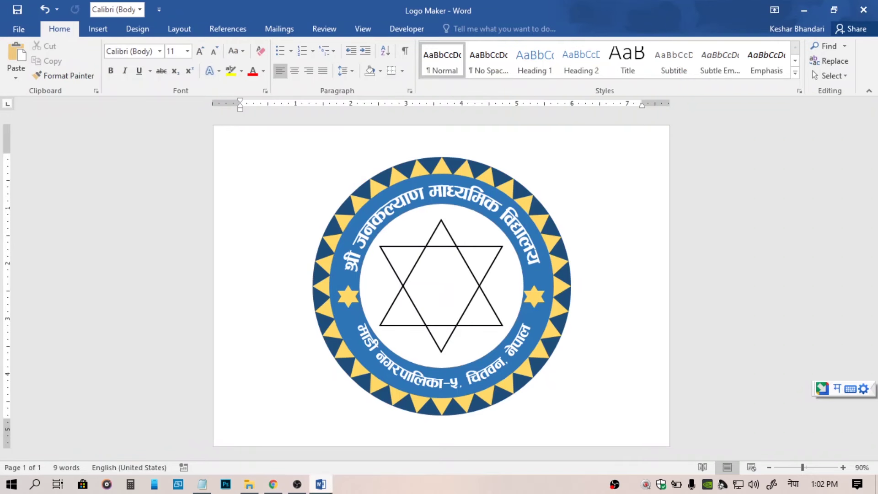
click(98, 28)
click(118, 64)
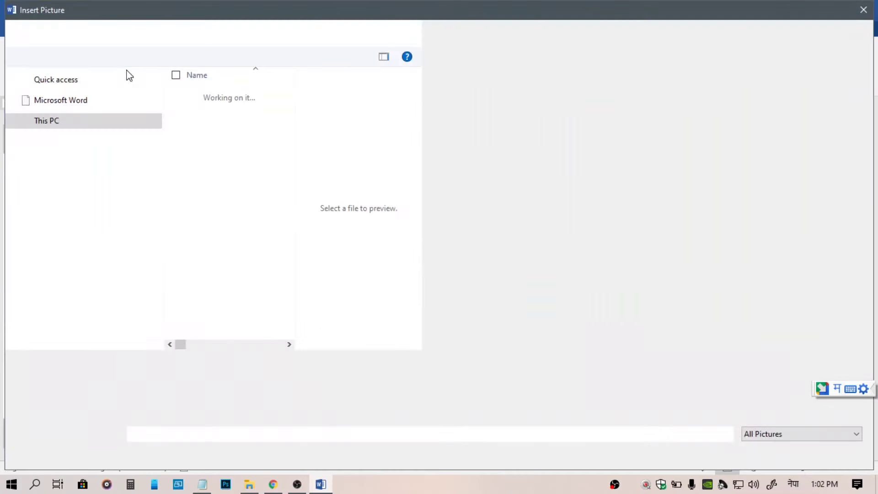
scroll(68, 142, up, 1)
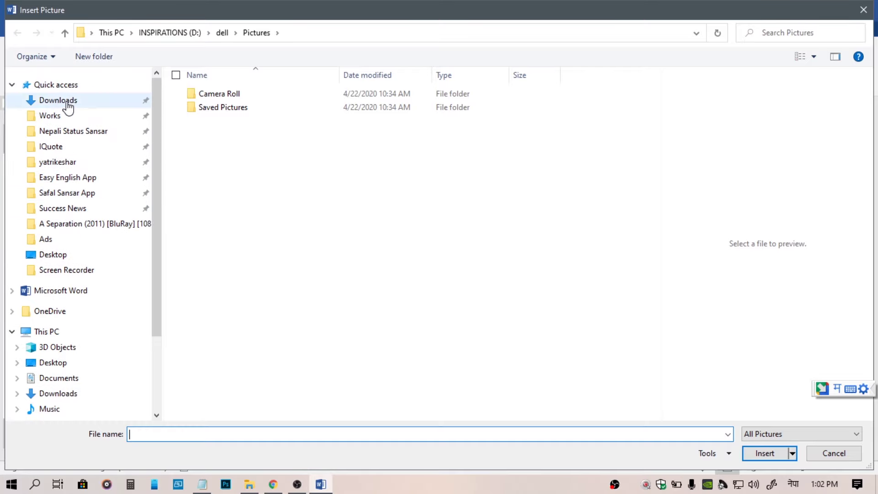
click(66, 101)
click(206, 124)
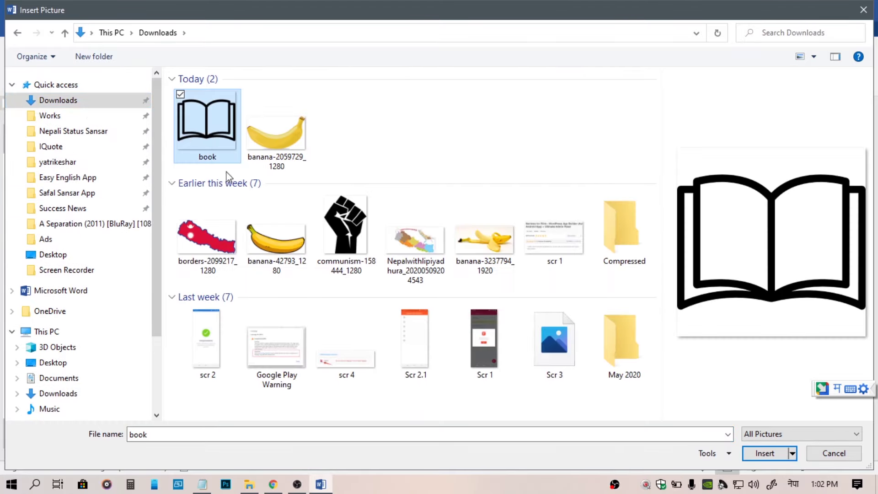
click(765, 453)
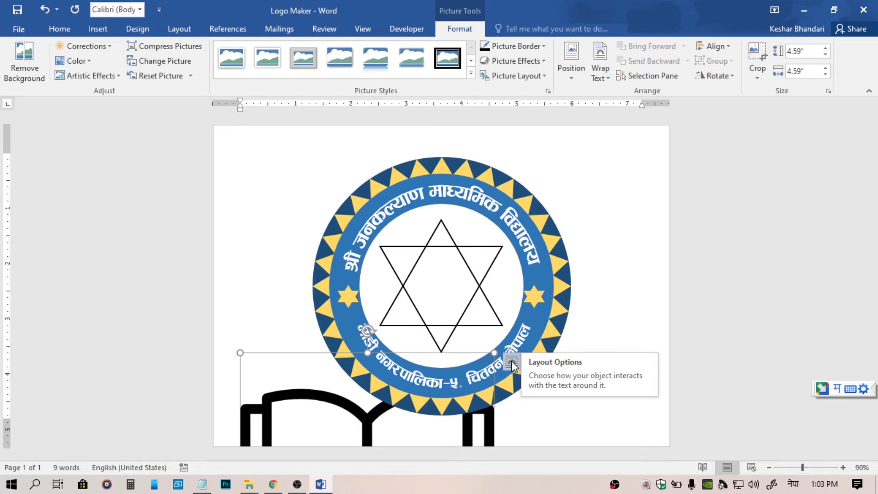
Set the book picture's text wrapping to In Front of Text and move it over the logo
click(602, 72)
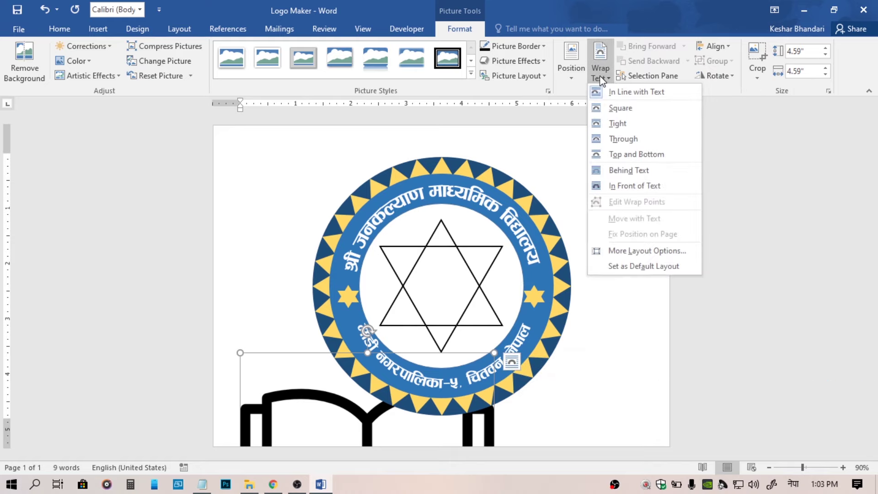
click(647, 185)
drag(337, 404, 403, 209)
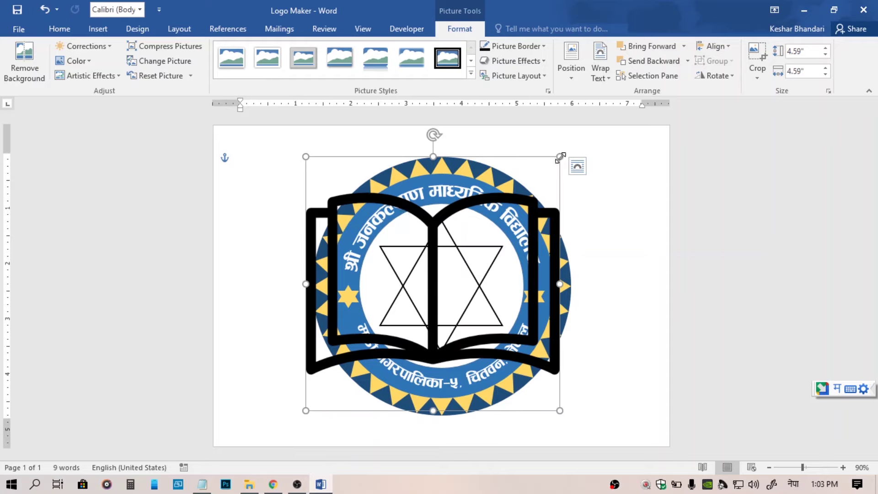
Shrink the book picture to about 0.89" square and centre it on the page inside the six-pointed star
drag(560, 157, 359, 356)
drag(336, 384, 447, 281)
drag(472, 255, 467, 258)
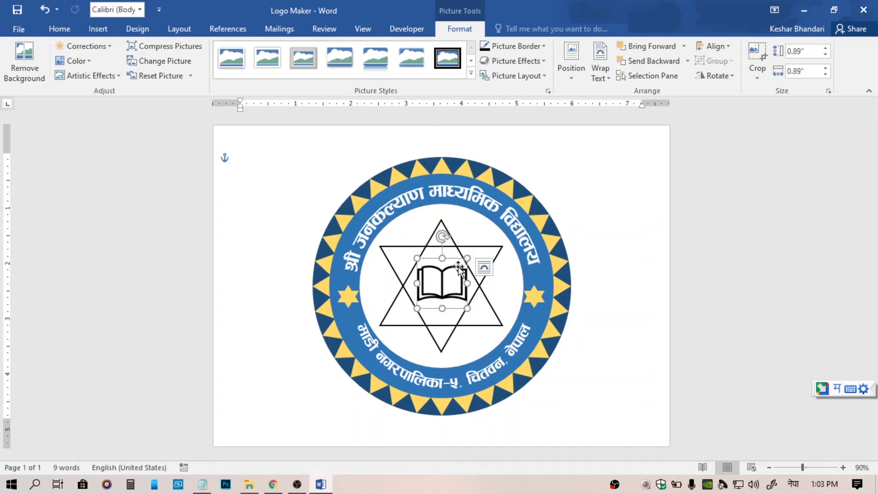
click(600, 71)
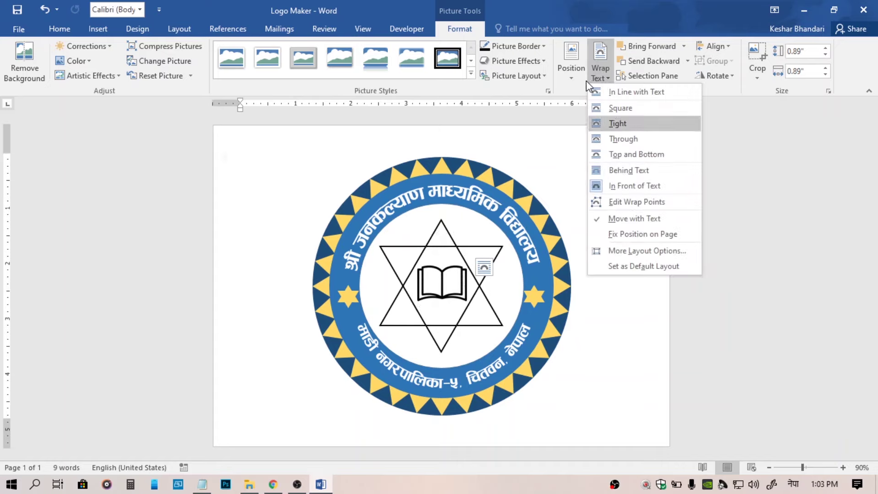
click(572, 78)
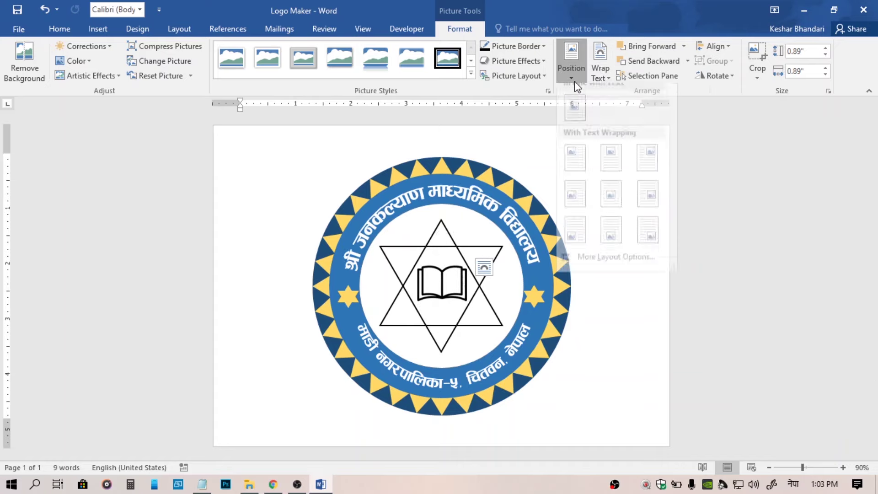
click(618, 217)
click(704, 279)
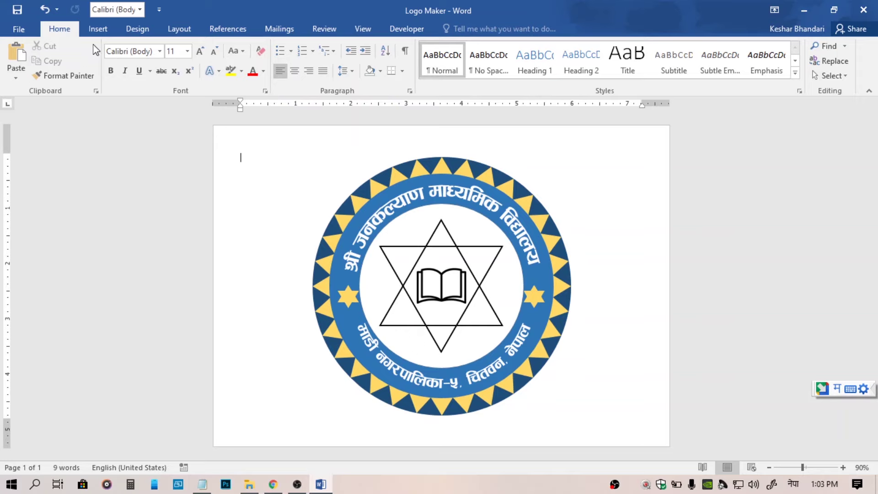
Draw a text box about 0.27" high by 0.64" wide just below the star's lower-left corner
click(98, 28)
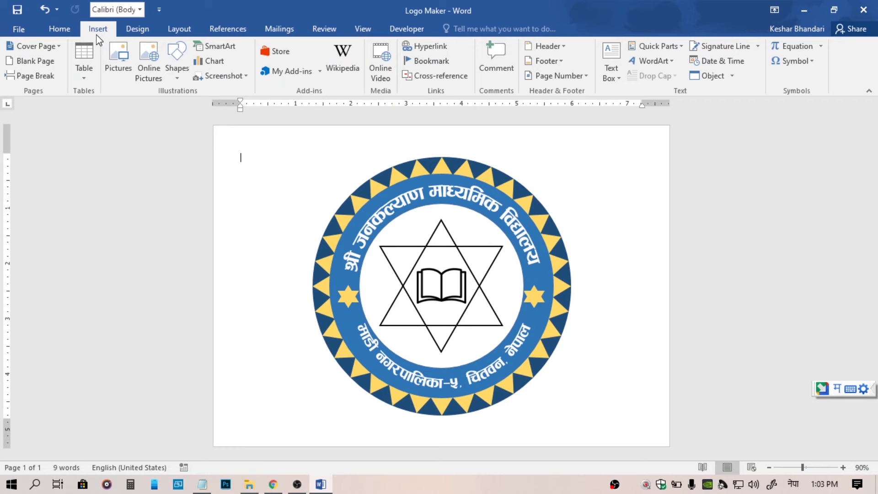
click(183, 79)
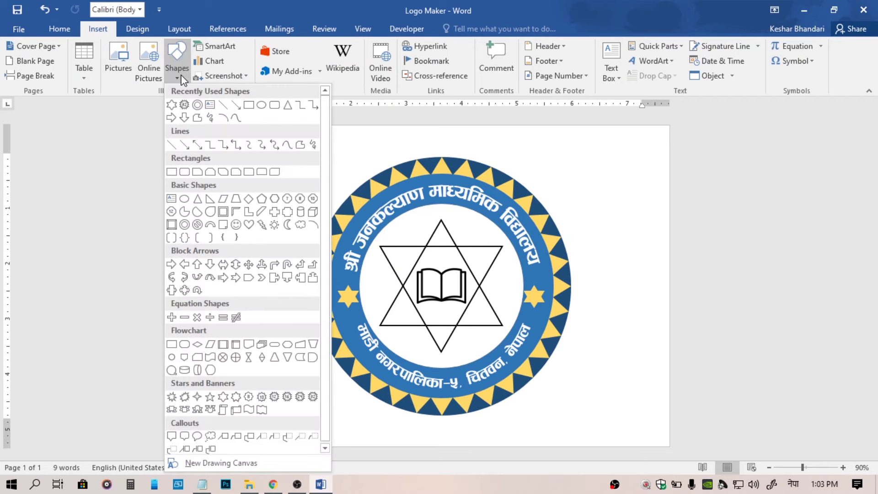
click(210, 108)
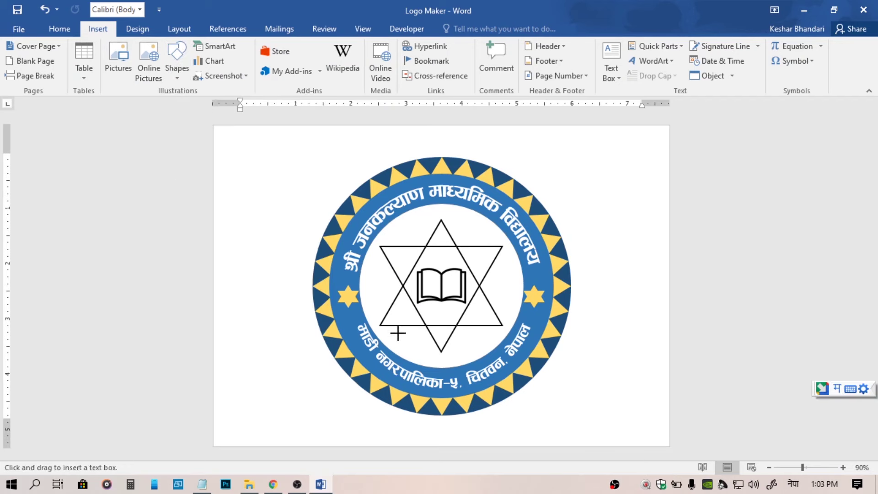
drag(387, 328, 422, 344)
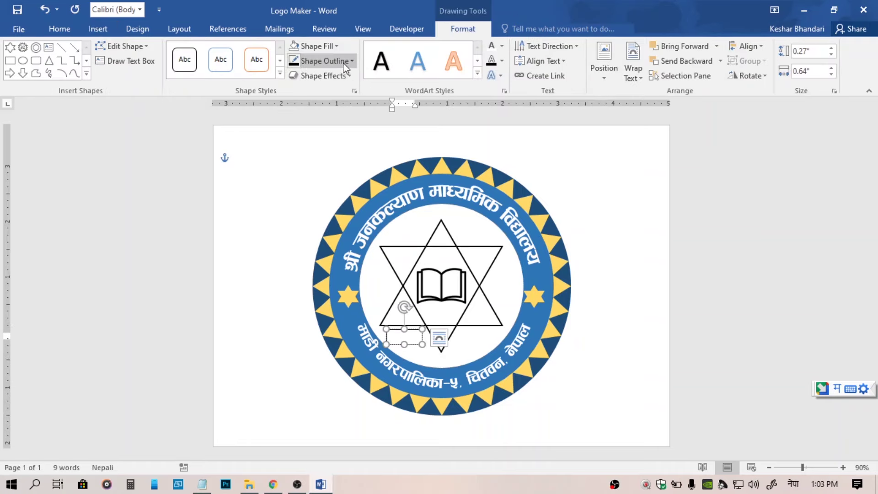
Remove the outline and the fill from the new text box
click(343, 63)
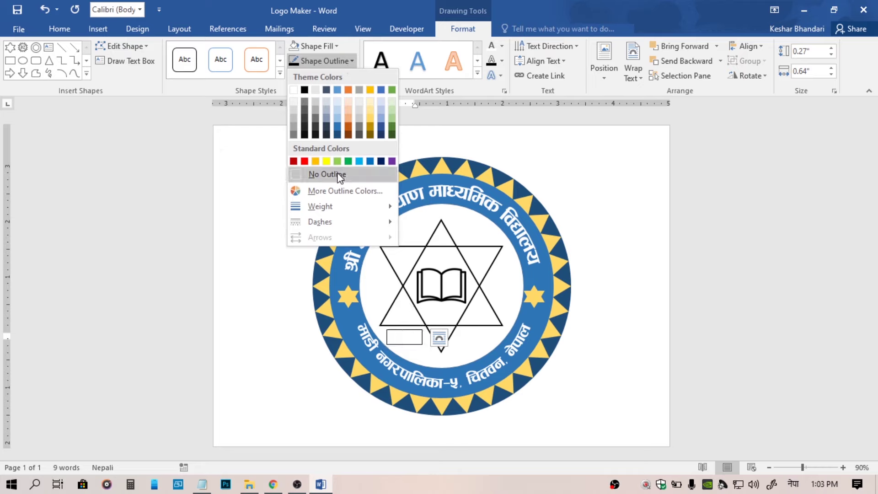
click(333, 172)
click(337, 46)
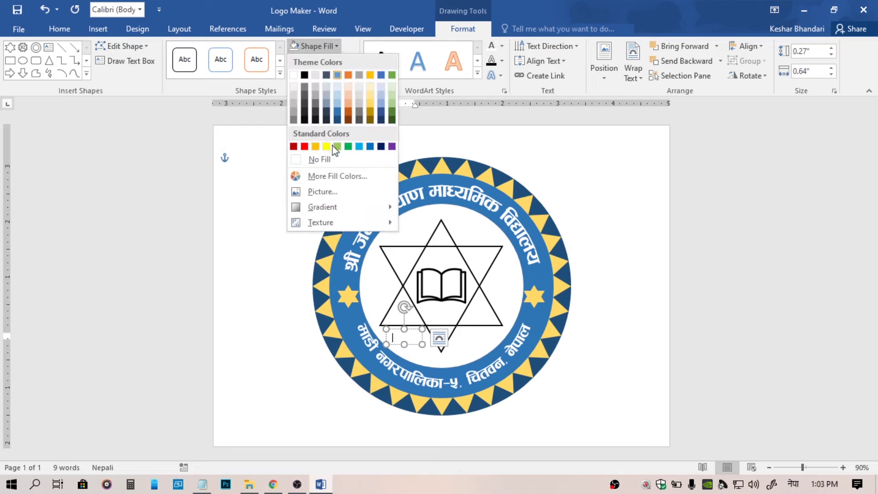
click(331, 161)
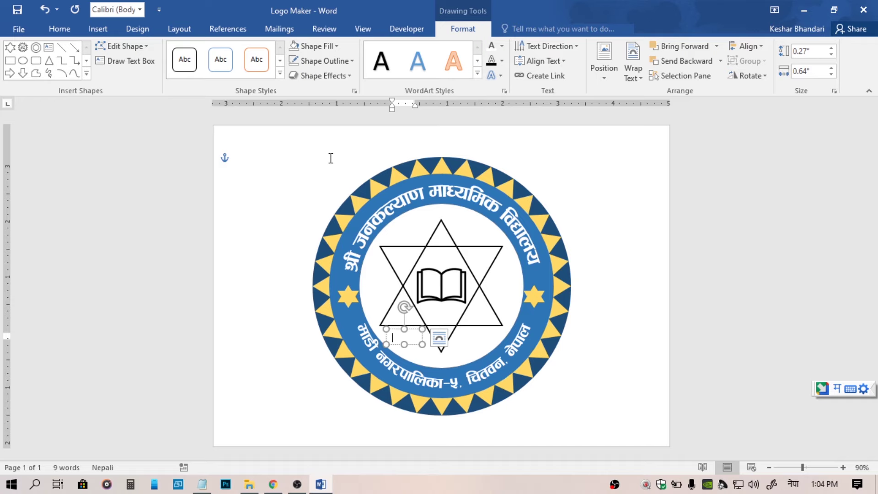
Switch to English input, enter "Estd." in the new text box below the star's lower-left corner and set its font size to 12
key(alt+shift)
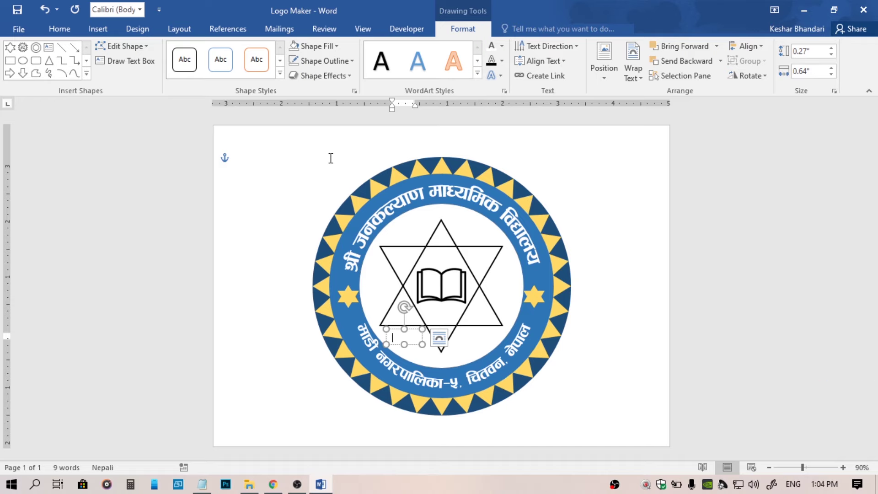
click(60, 28)
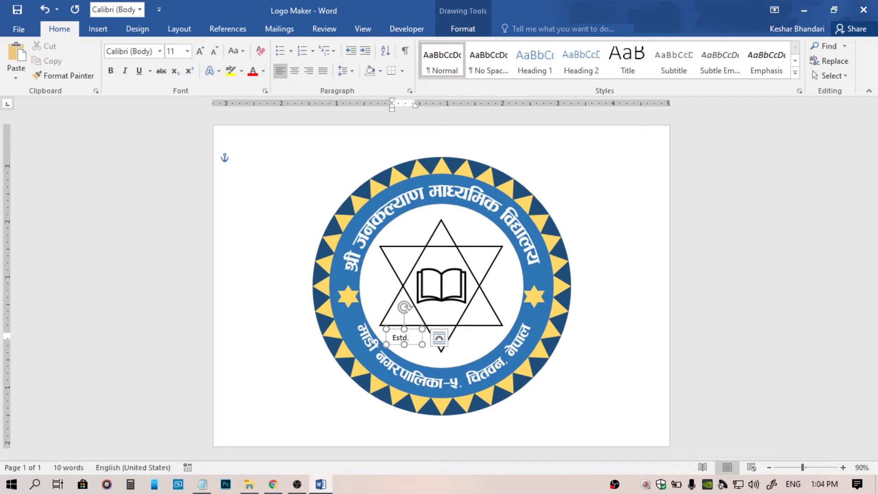
click(412, 337)
click(412, 337)
Duplicate the "Estd." text box to below the star's lower-right corner and replace the copy's text with "BS 2028"
ctrl+drag(414, 332, 474, 329)
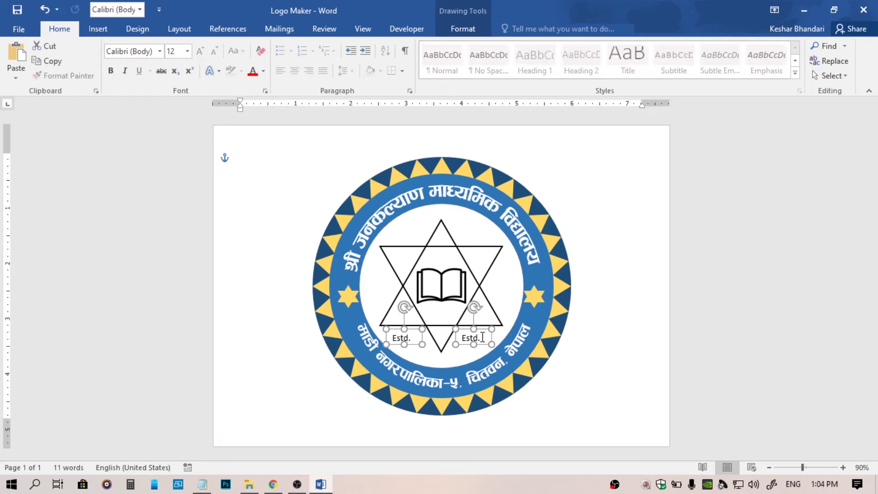
click(482, 338)
drag(483, 337, 464, 343)
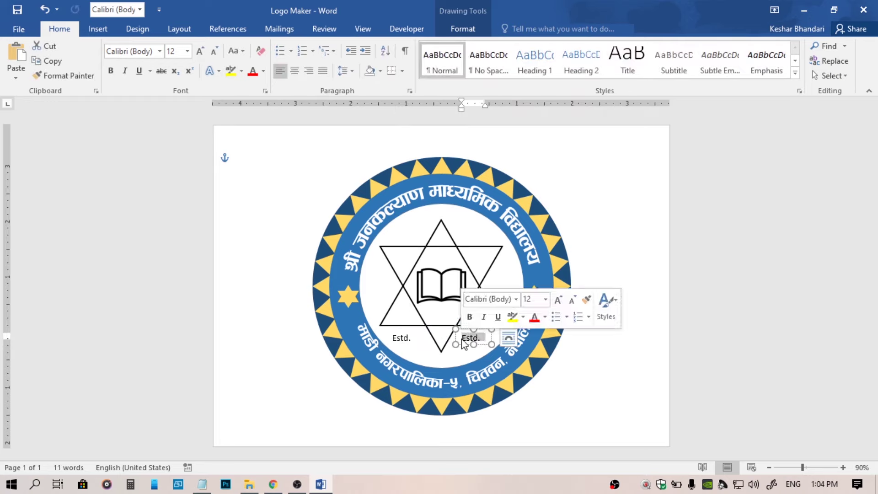
text(2028)
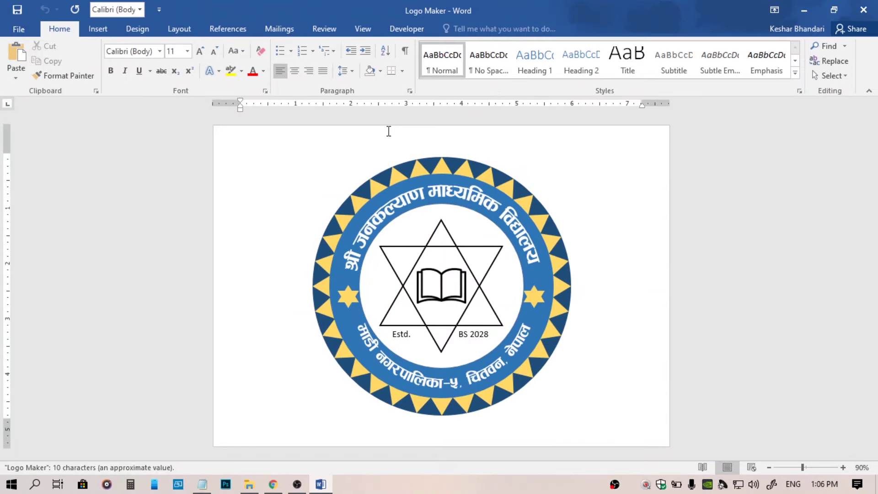
Start exporting the logo document to the Desktop with PDF as the file type
click(19, 30)
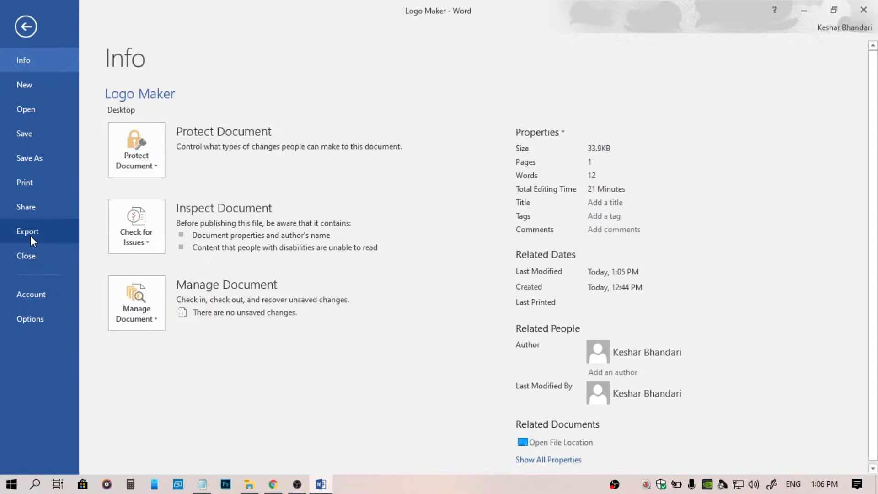
click(31, 235)
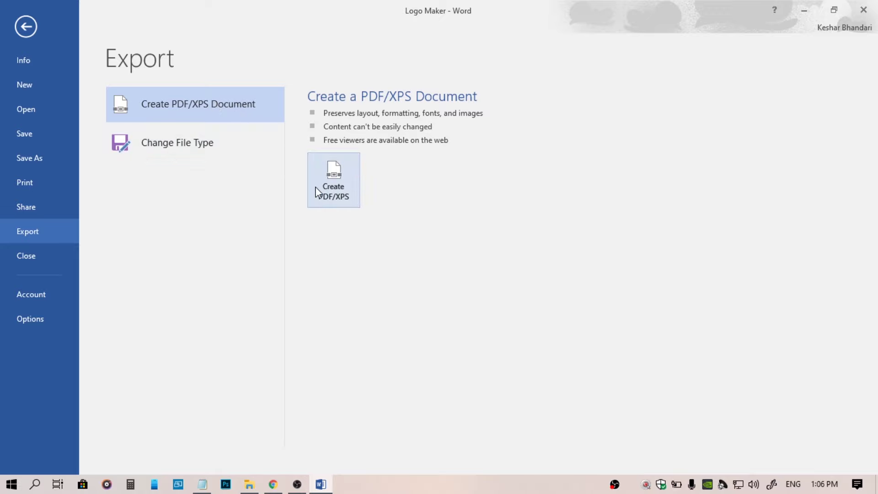
key(Escape)
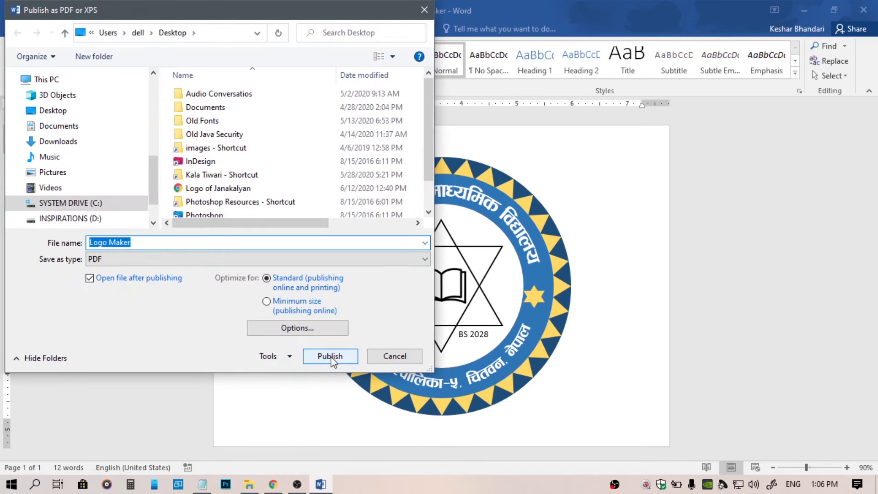
click(112, 260)
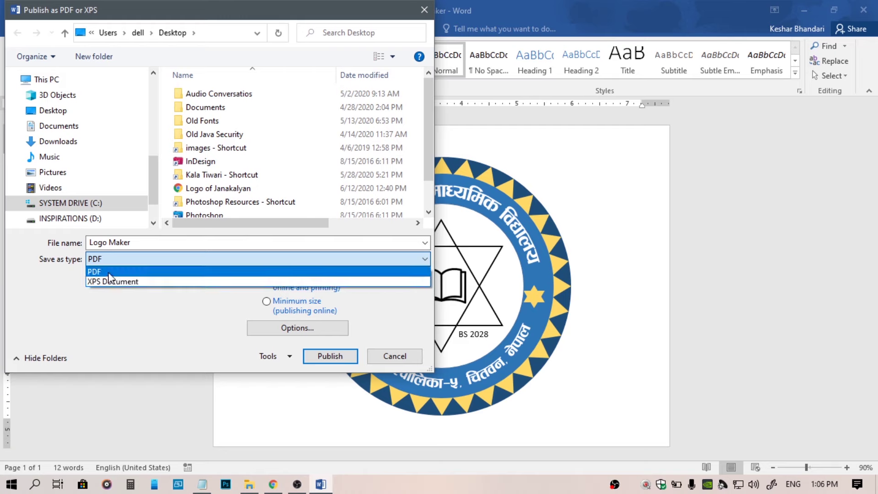
click(109, 272)
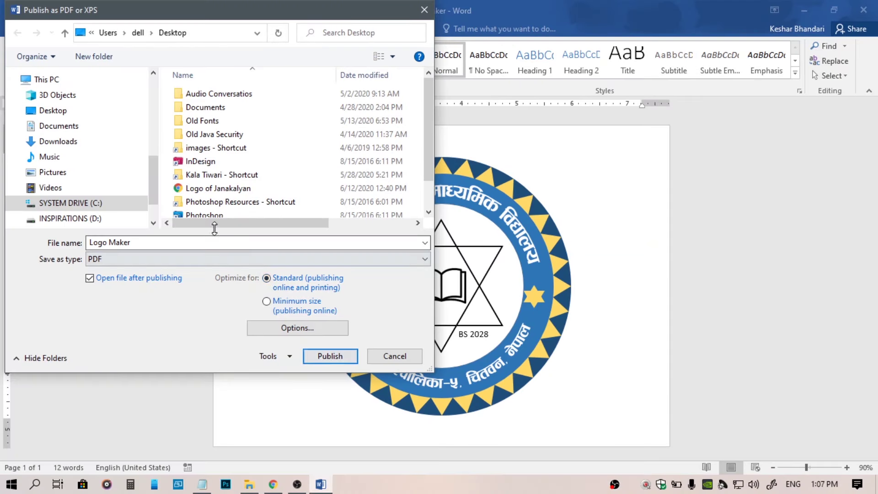
Publish the PDF as "School Logo Final" on the Desktop, and dismiss the downloads bar in the browser that shows it
scroll(213, 156, down, 1)
scroll(214, 157, up, 1)
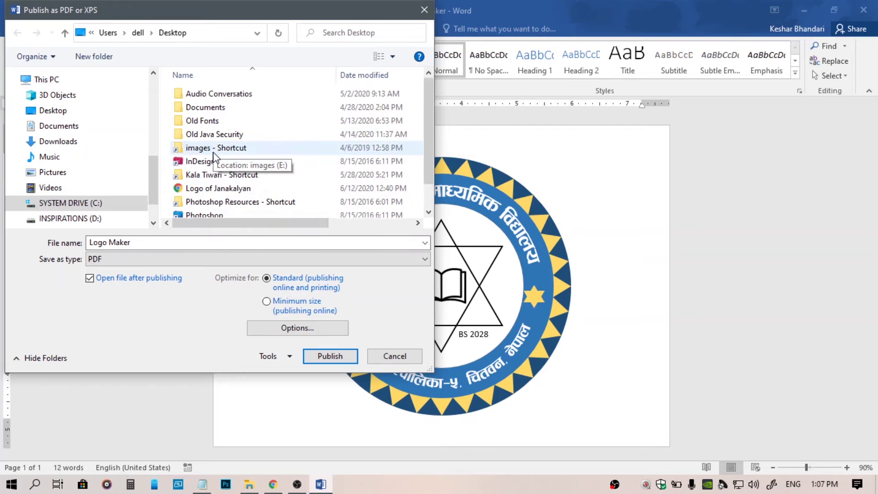
scroll(215, 158, down, 1)
scroll(213, 157, down, 1)
click(328, 355)
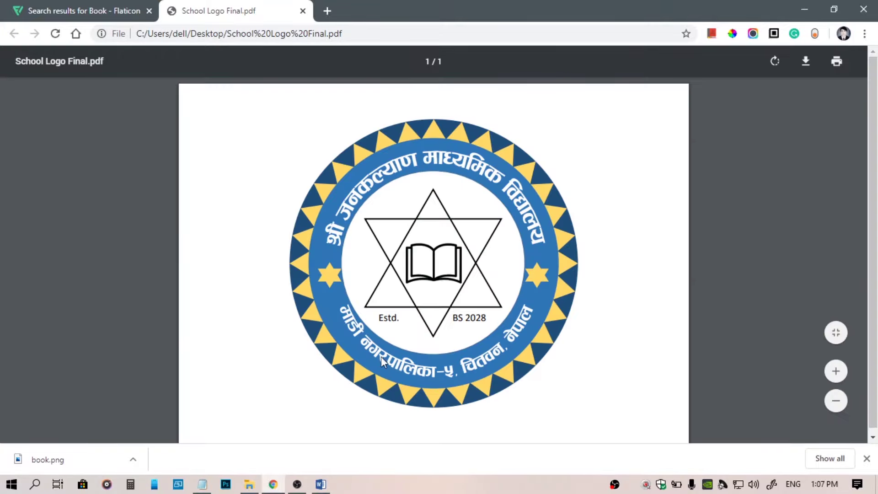
click(866, 458)
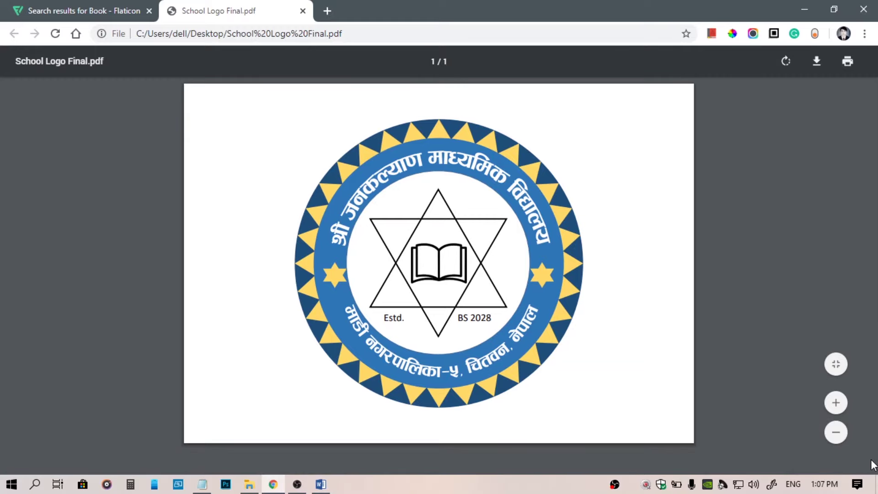